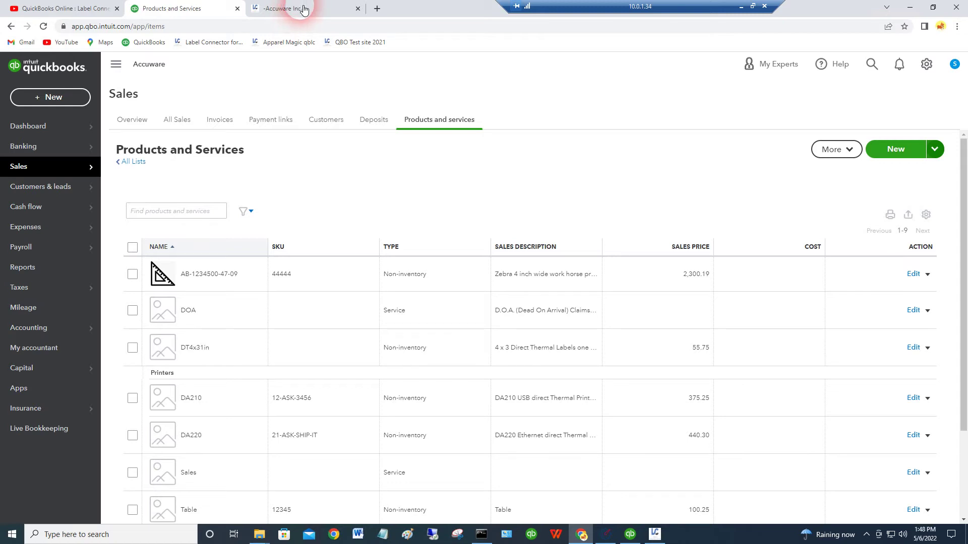
Switch to Label Connector, try printing one label per item, and dismiss the missing-label warning
click(303, 9)
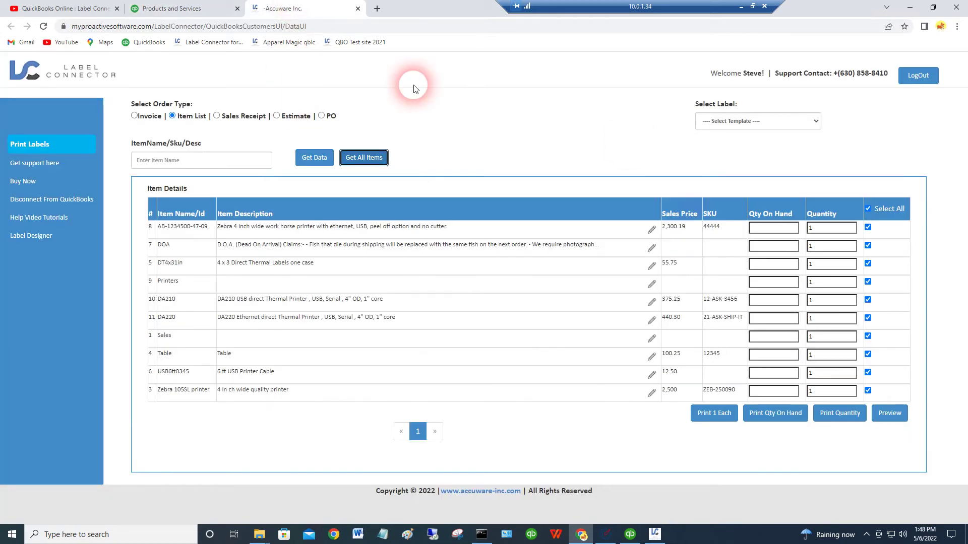
click(827, 411)
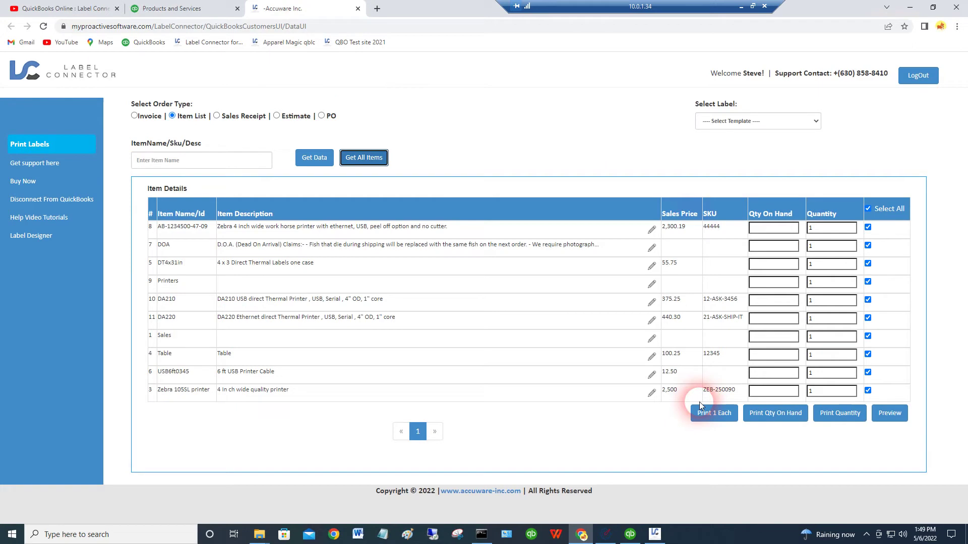
click(721, 419)
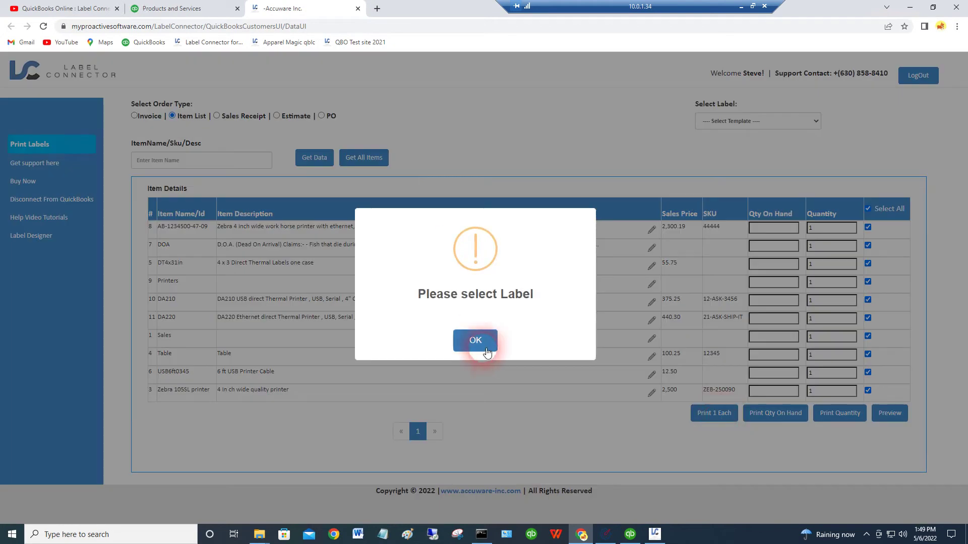
click(486, 353)
Choose the Inventory Label 4 x 3 template and print one label per item
click(796, 121)
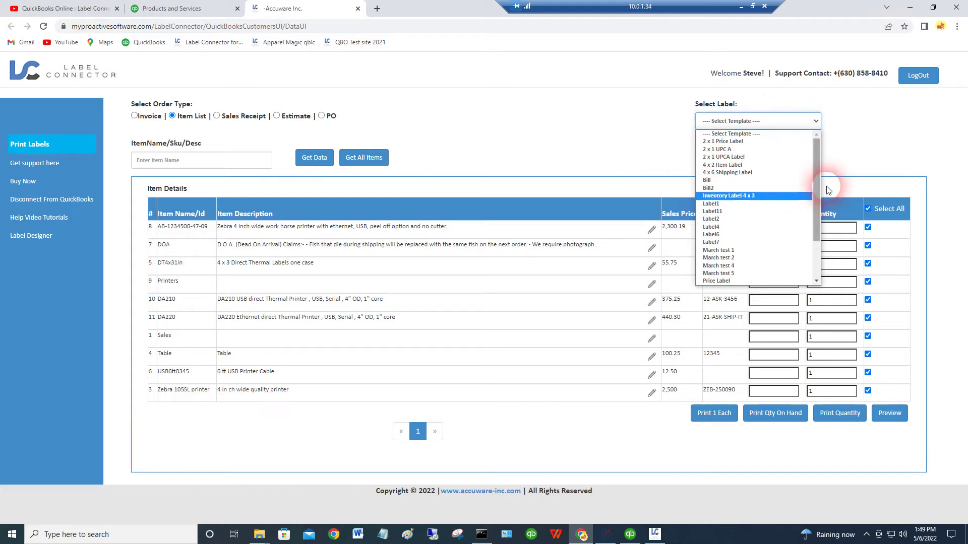
drag(818, 191, 766, 184)
click(716, 189)
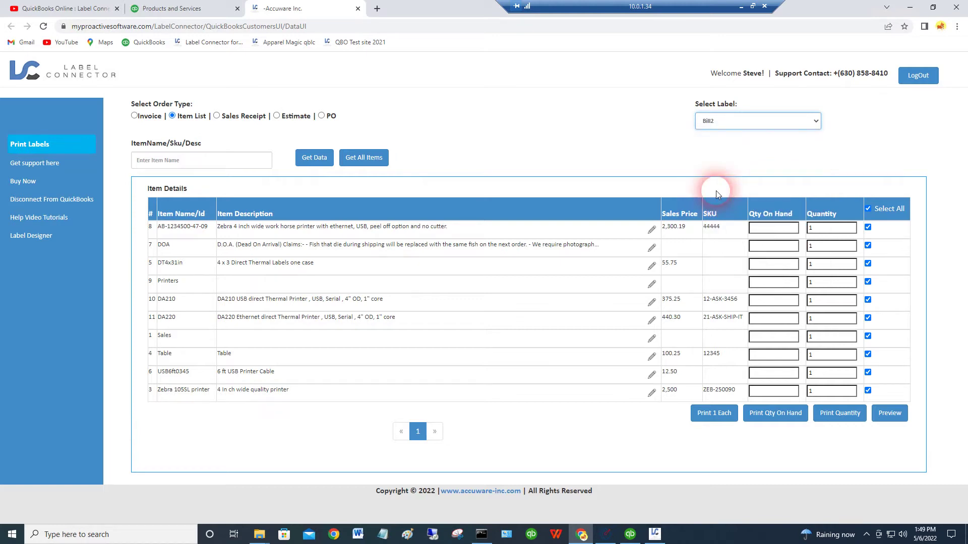
click(813, 119)
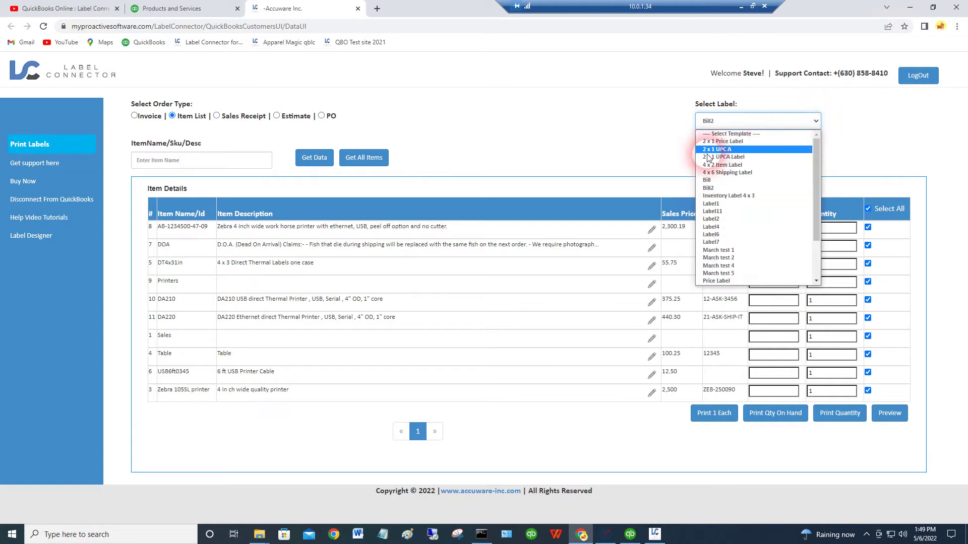
click(710, 197)
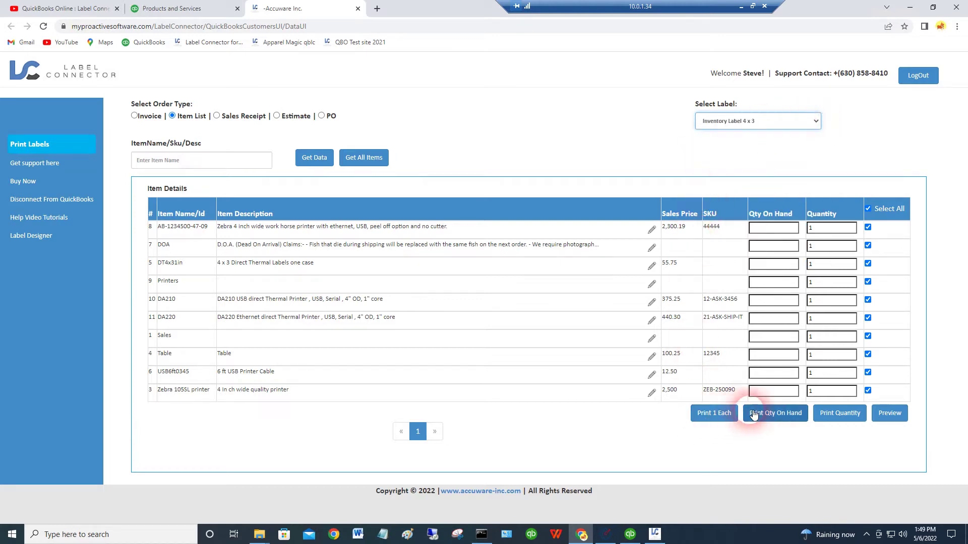
click(702, 414)
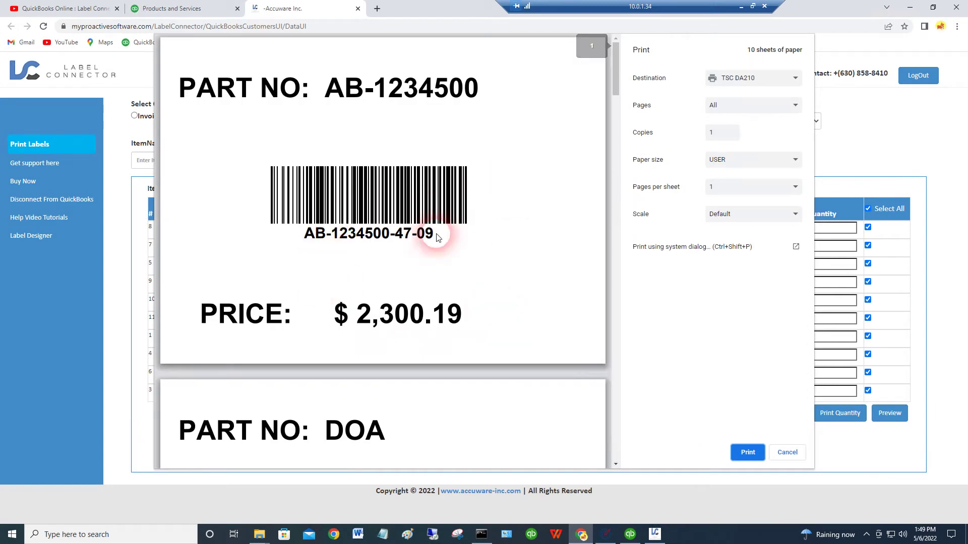
scroll(533, 228, down, 3)
scroll(533, 228, down, 7)
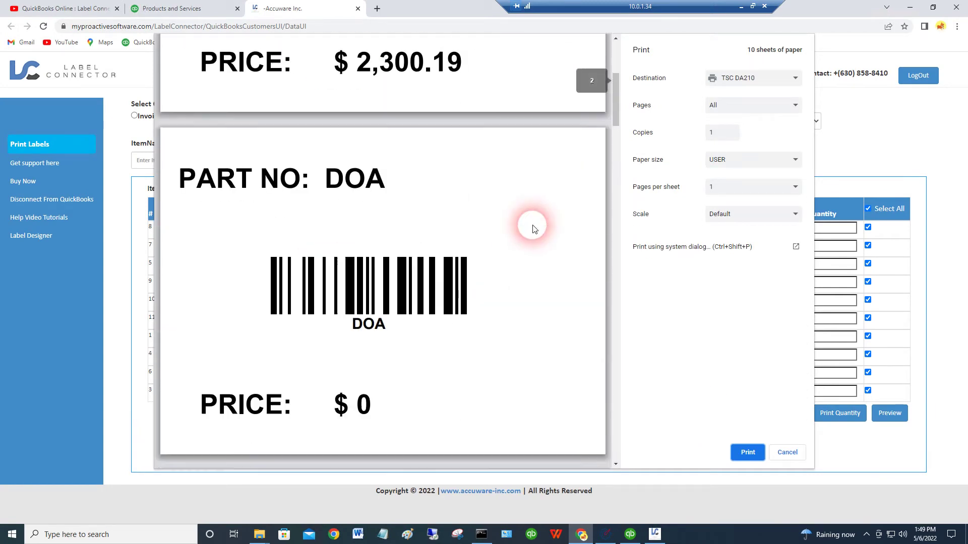
scroll(533, 228, down, 8)
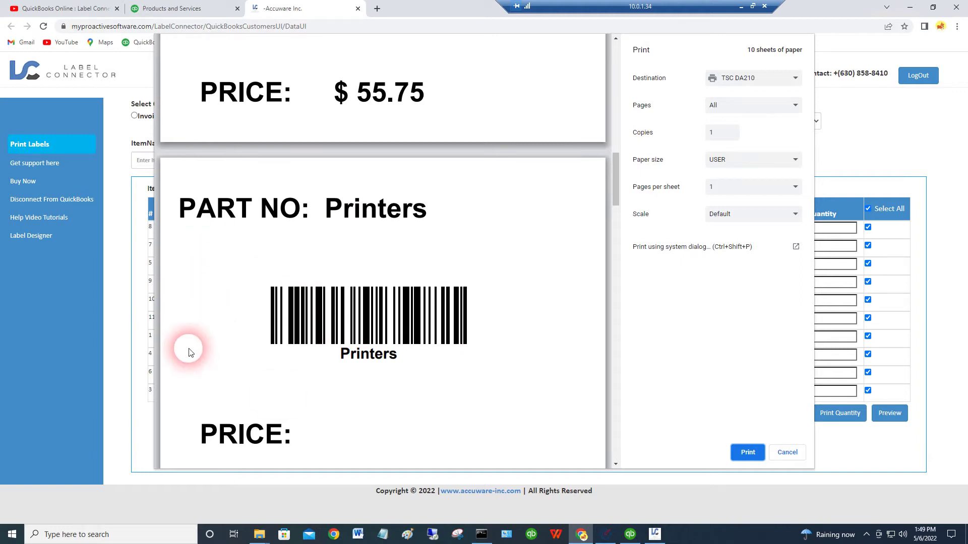
scroll(542, 305, down, 5)
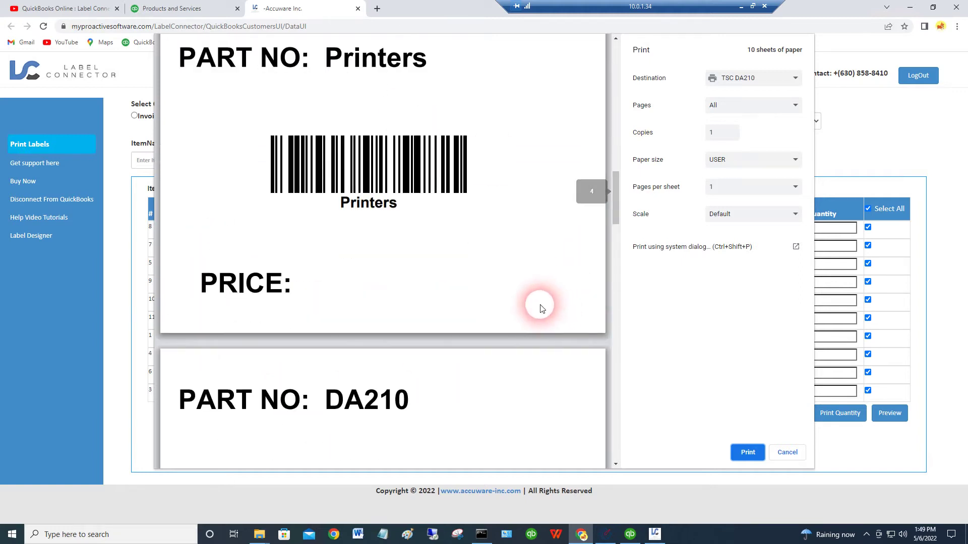
scroll(545, 305, down, 2)
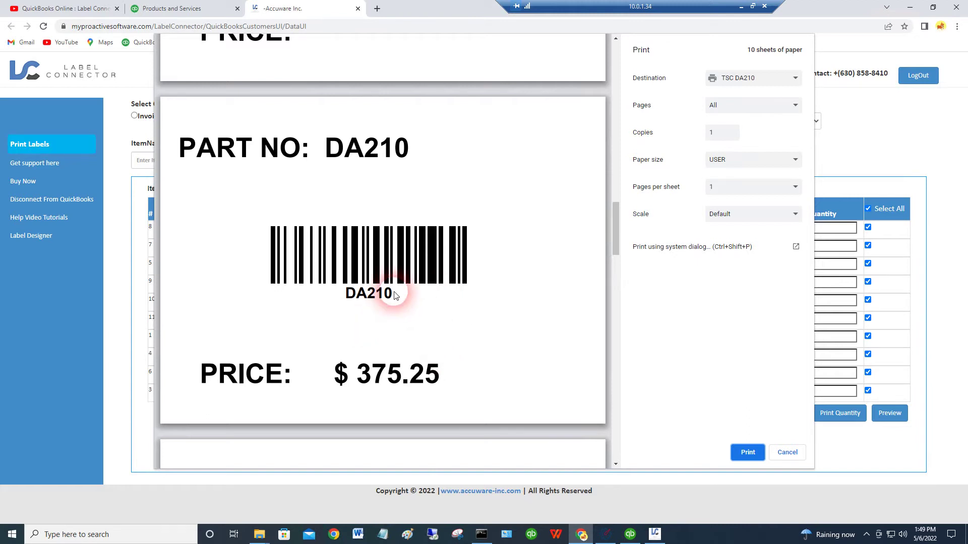
drag(410, 147, 332, 149)
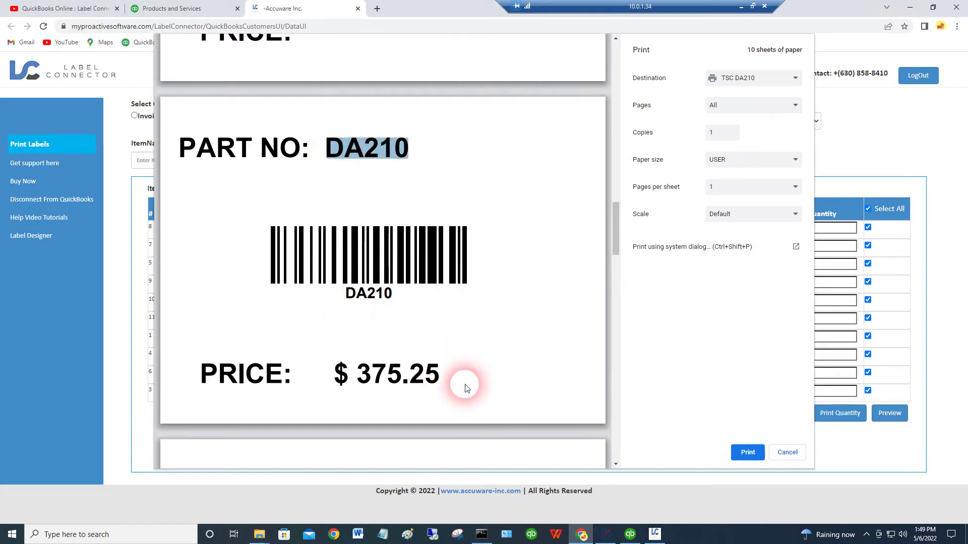
click(421, 372)
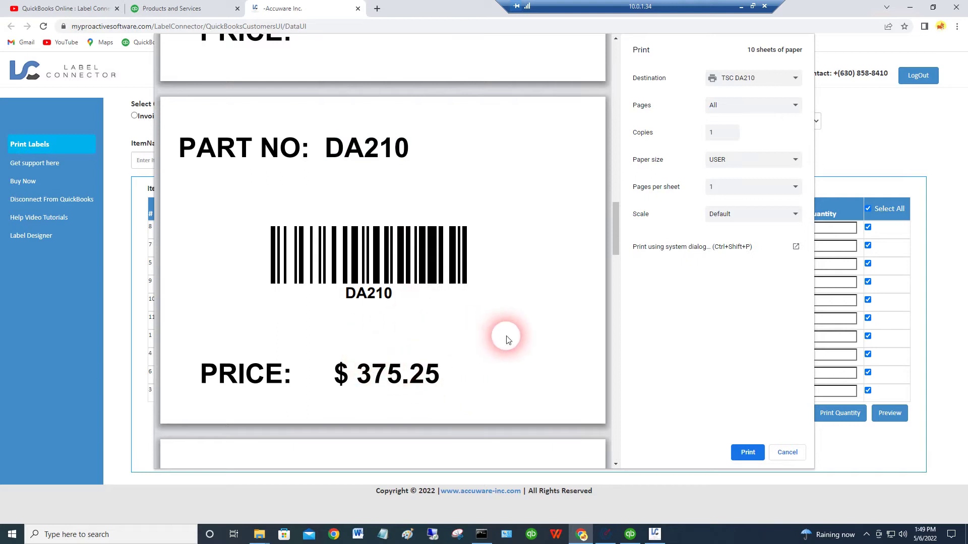
scroll(504, 335, down, 7)
scroll(507, 334, down, 13)
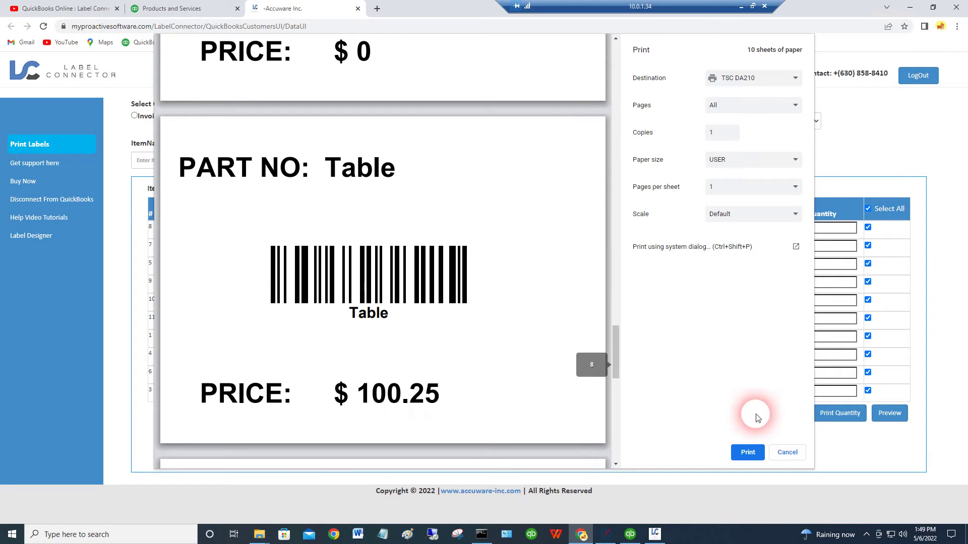
click(790, 452)
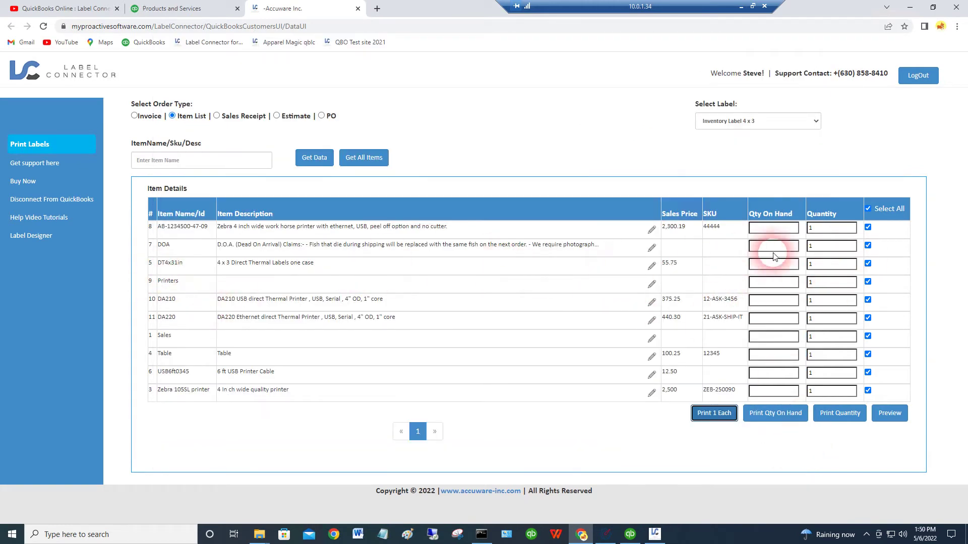
Uncheck DOA and DA220, preview printing the remaining items, then cancel the print dialog
click(867, 247)
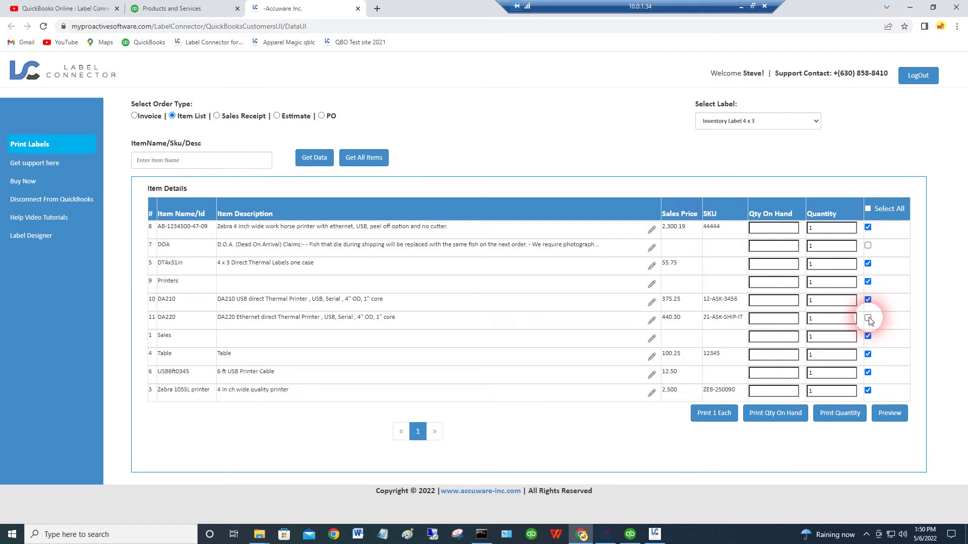
click(707, 414)
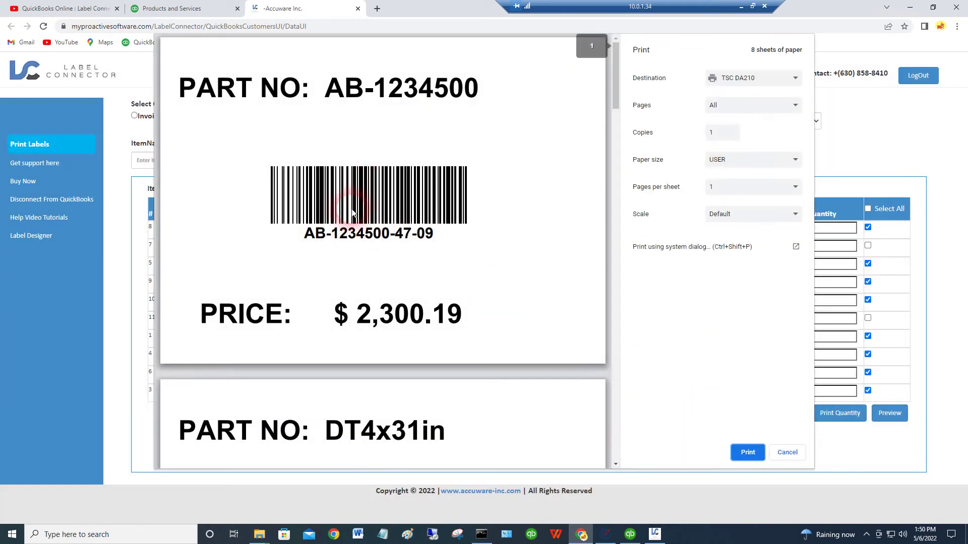
scroll(296, 247, down, 11)
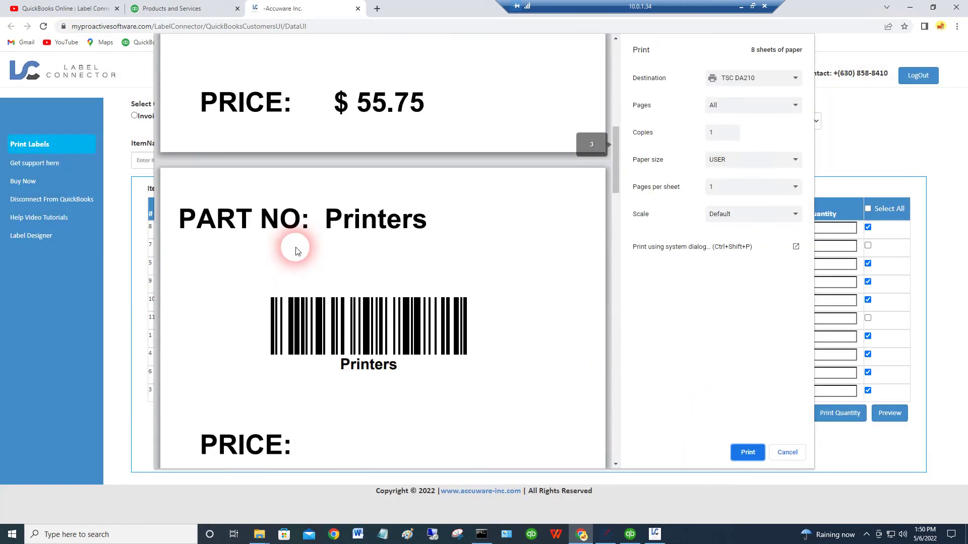
click(788, 452)
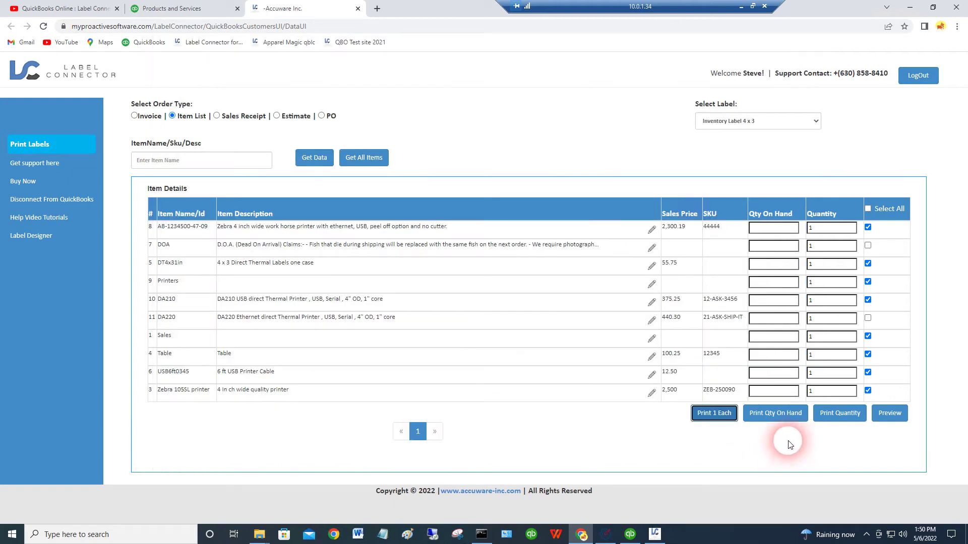
click(768, 412)
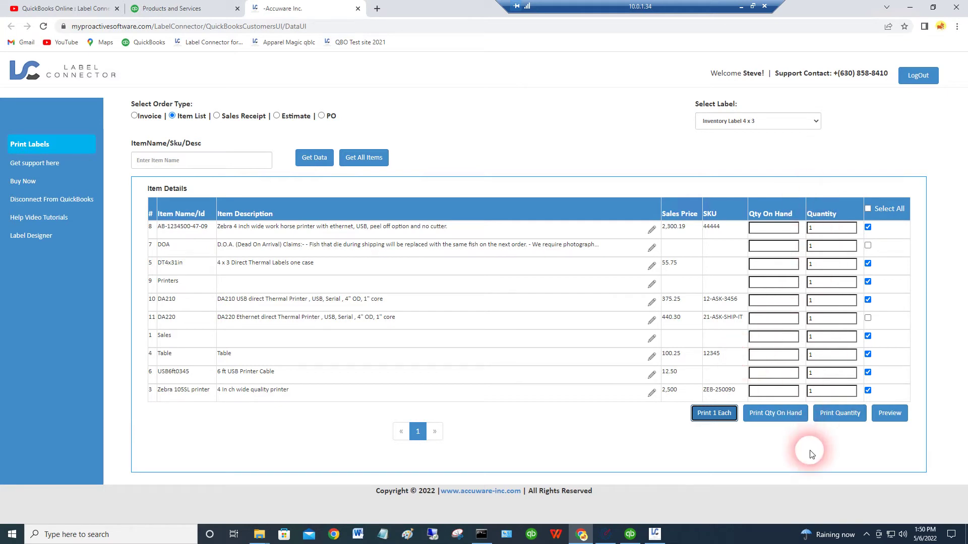
Set the order type to PO, start entering a PO number, then open the label designer
click(321, 116)
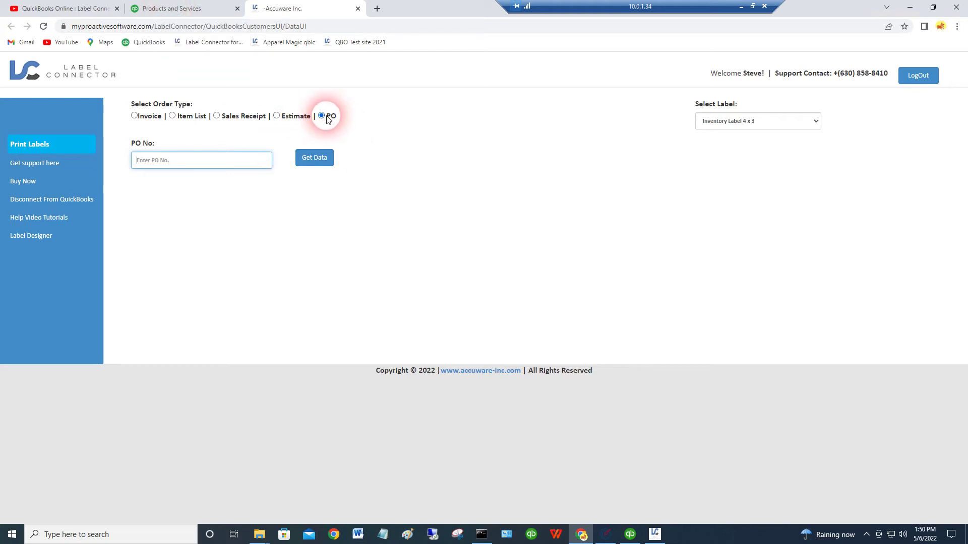
click(237, 165)
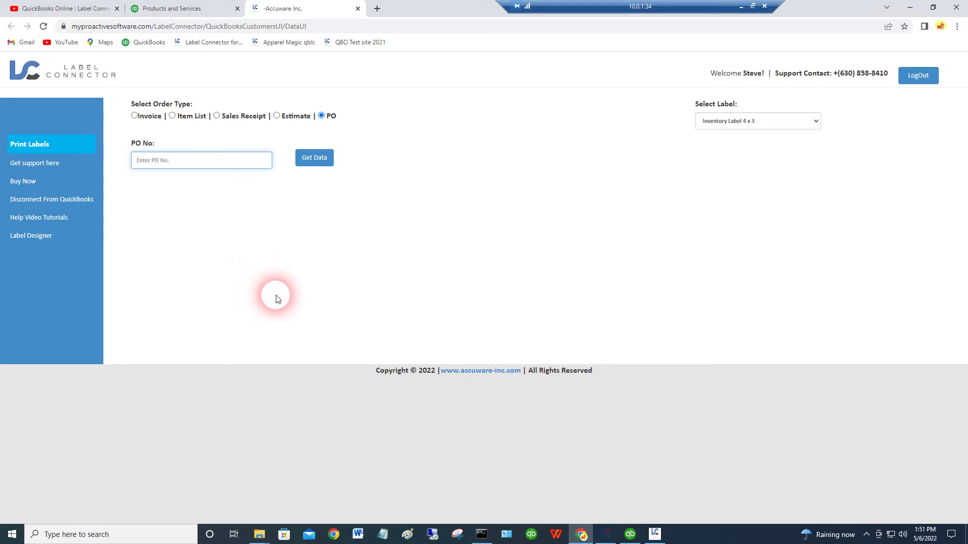
click(32, 239)
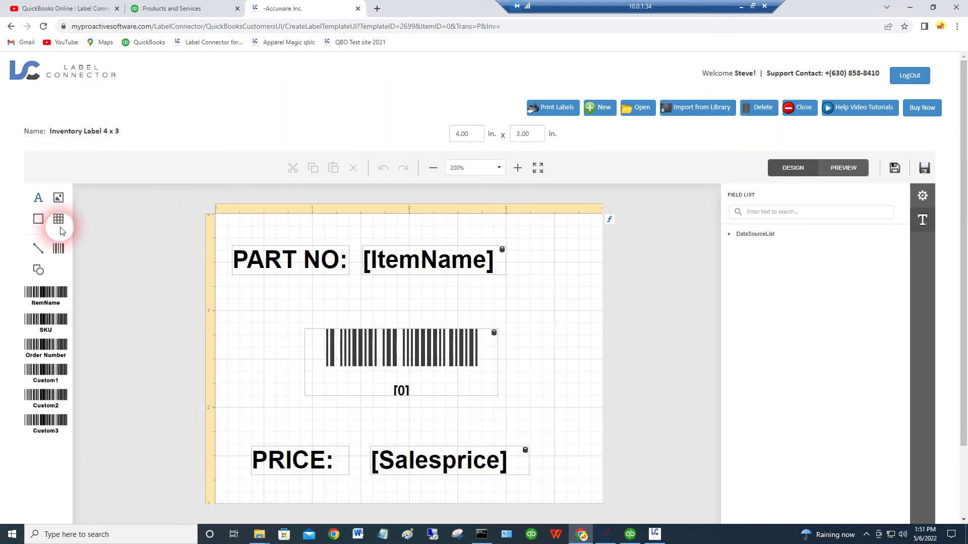
Cut the existing barcode and drop an ItemName barcode at the label's centre
click(406, 361)
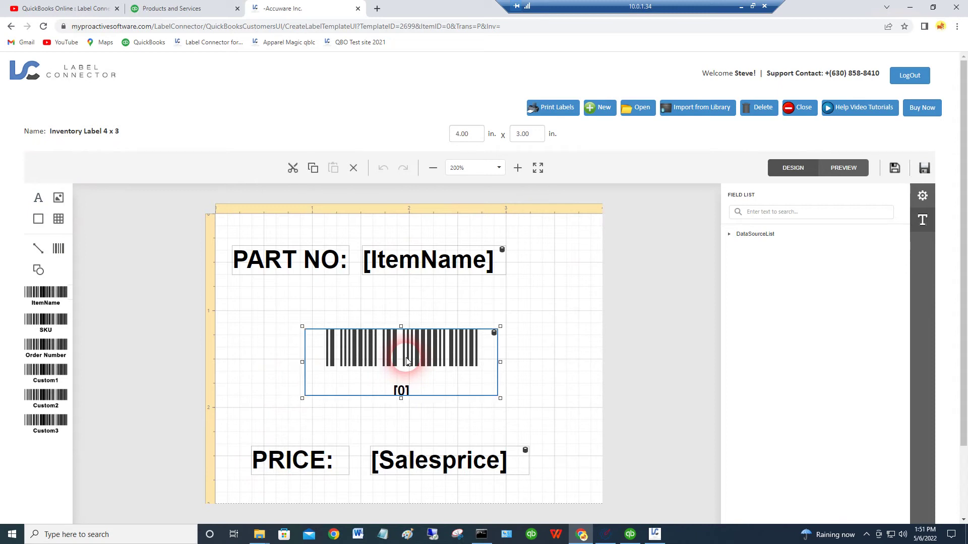
click(292, 167)
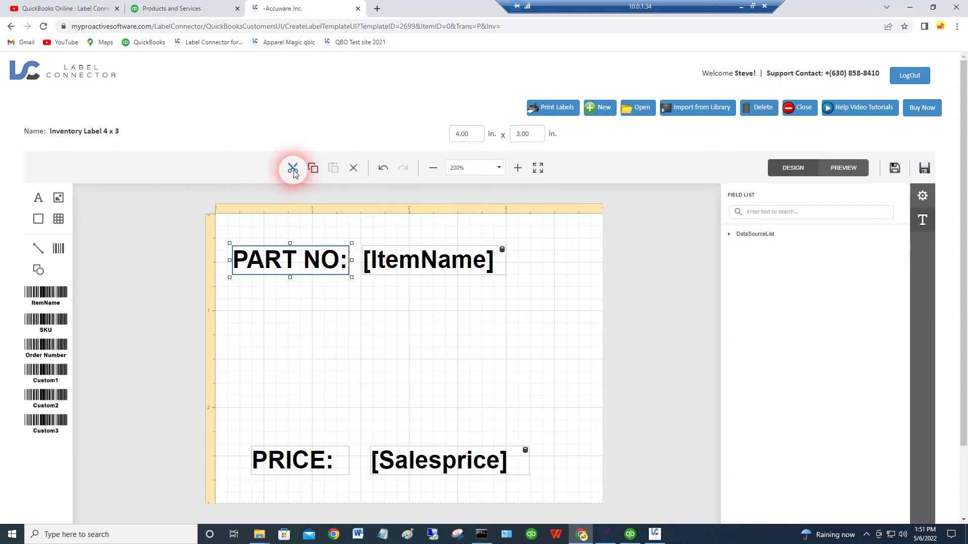
drag(38, 297, 305, 321)
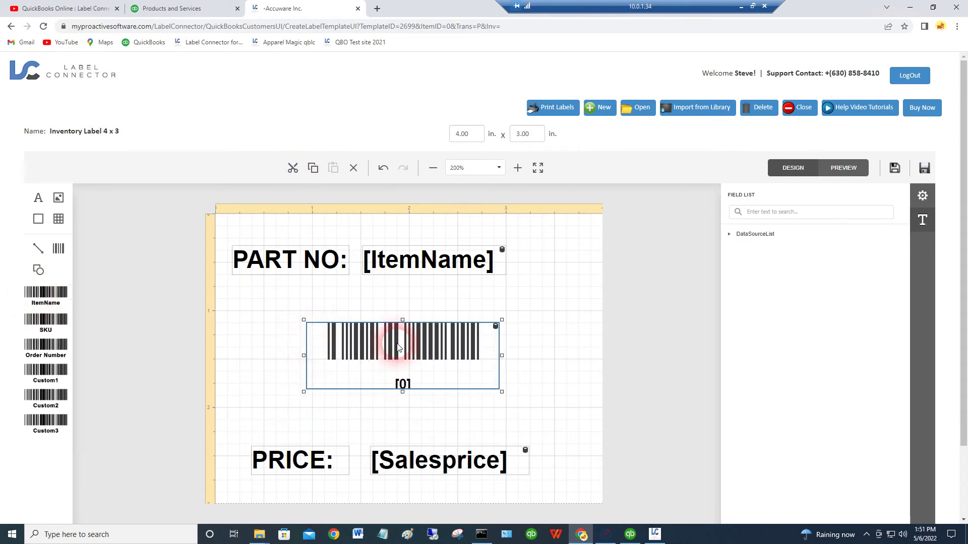
click(729, 235)
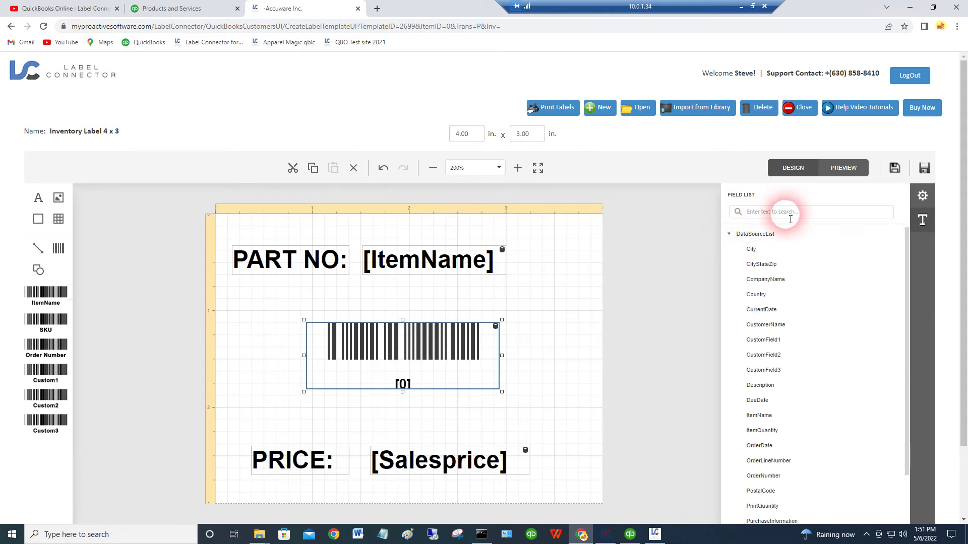
Keep the barcode's symbology as Code128 in its Properties panel
click(916, 202)
click(876, 255)
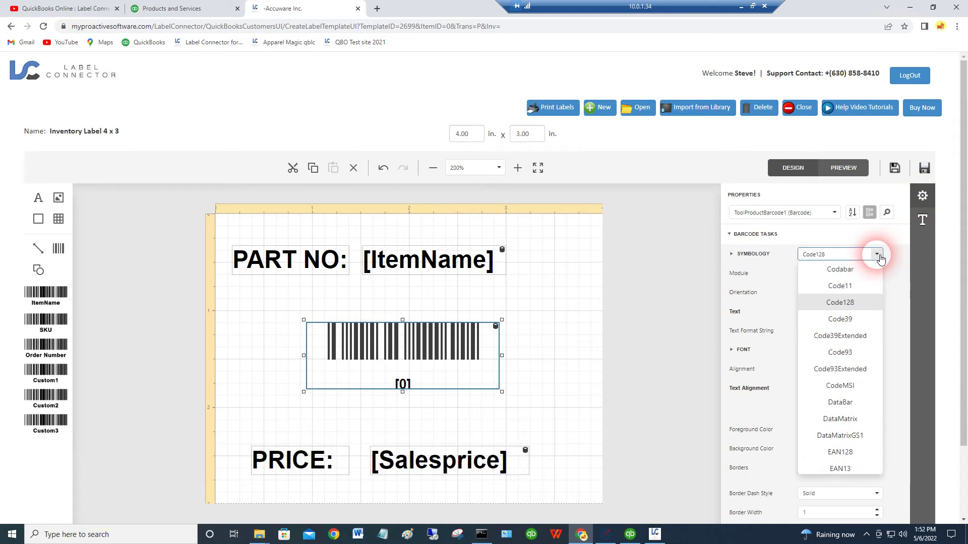
click(878, 255)
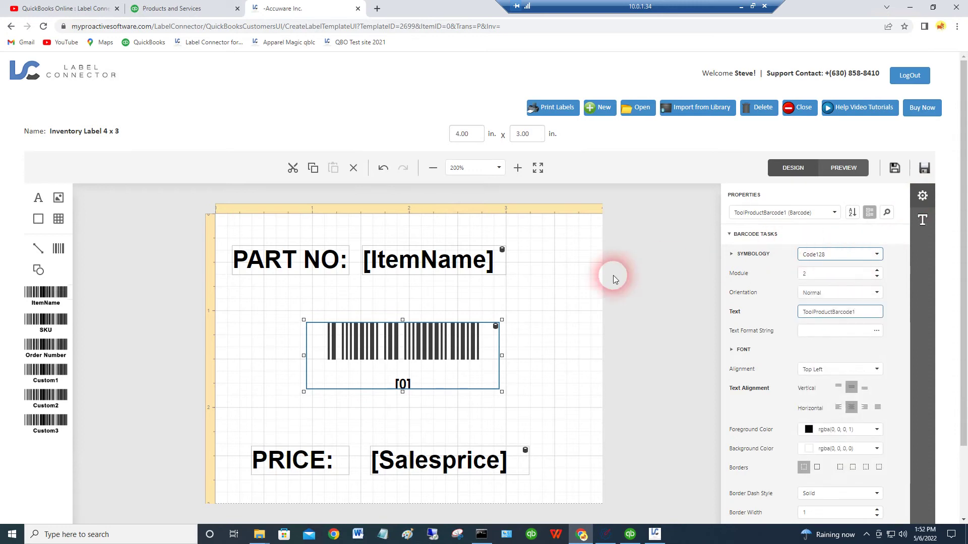
click(312, 357)
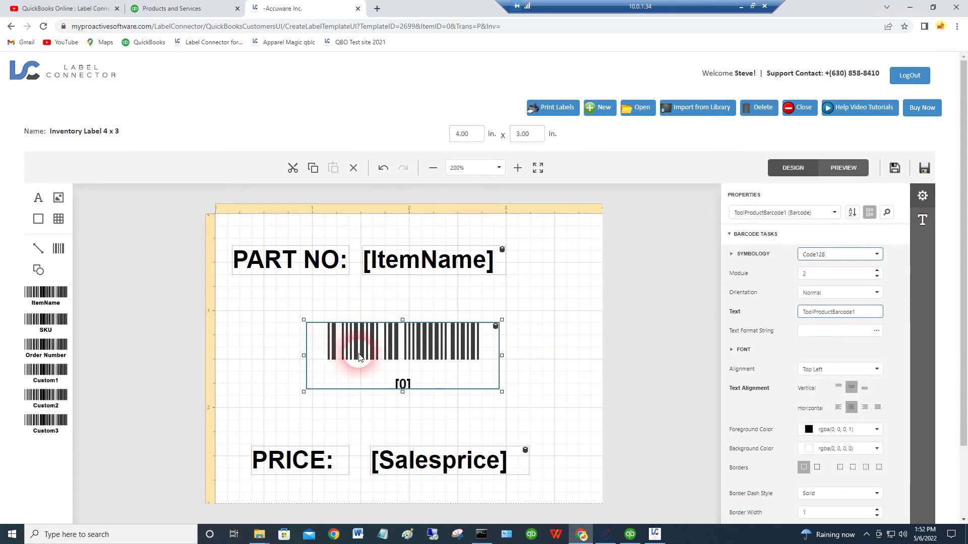
click(471, 332)
Delete the [ItemName] text box beside PART NO: and show the data field list
click(440, 260)
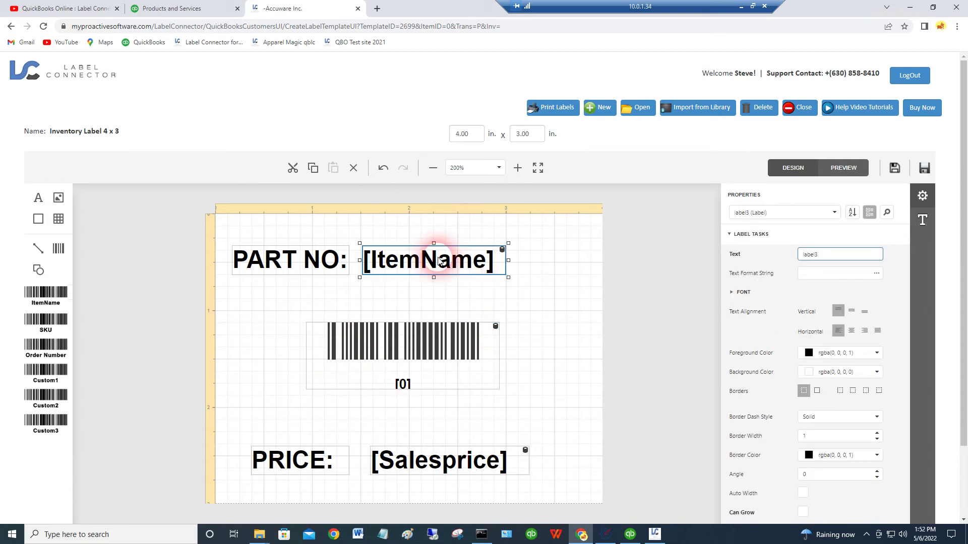
key(Delete)
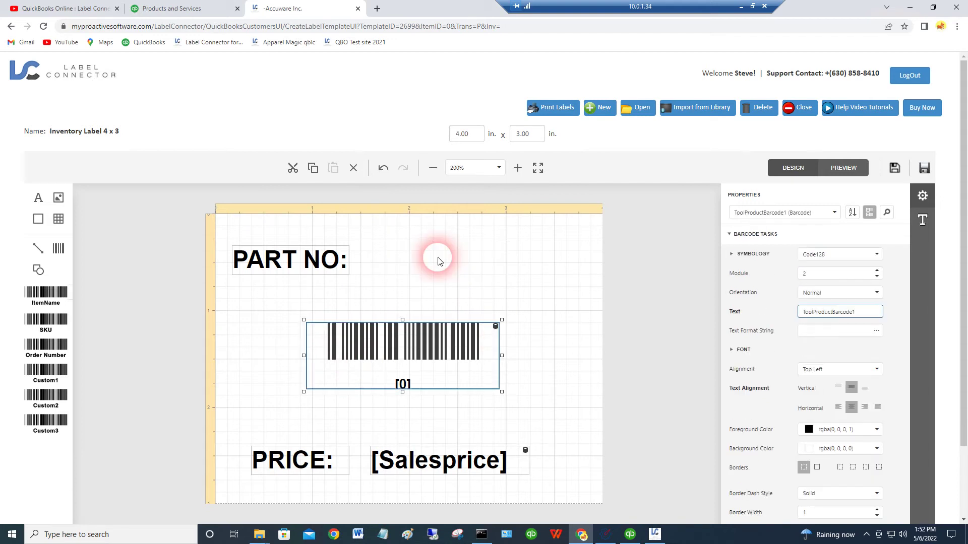
click(922, 221)
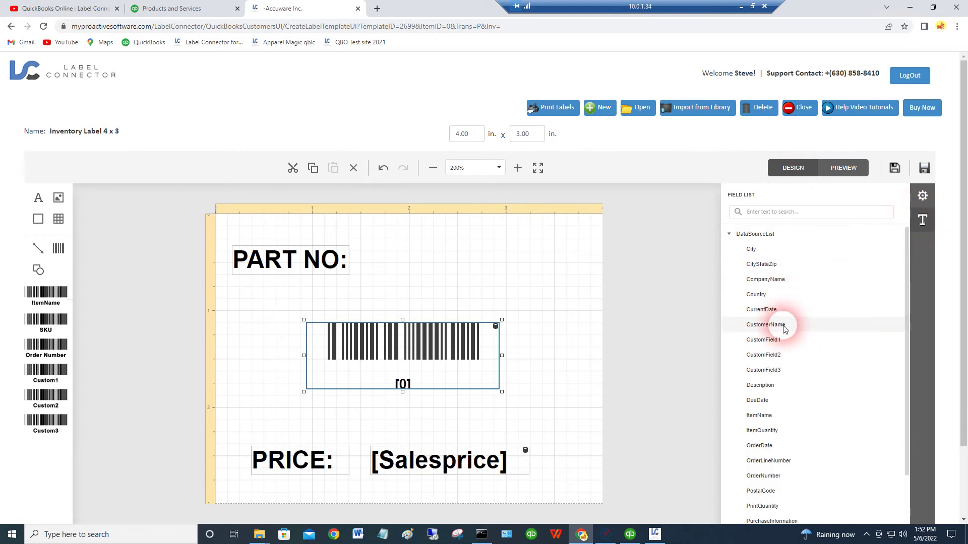
Drag the ItemName field from the field list onto the label beside the PART NO: caption
scroll(779, 375, down, 2)
scroll(781, 375, down, 1)
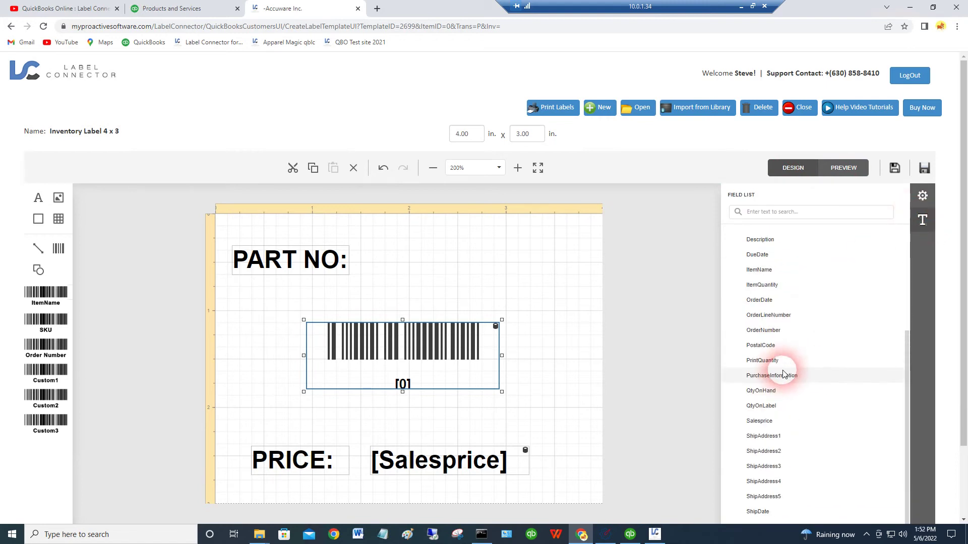
scroll(782, 374, up, 2)
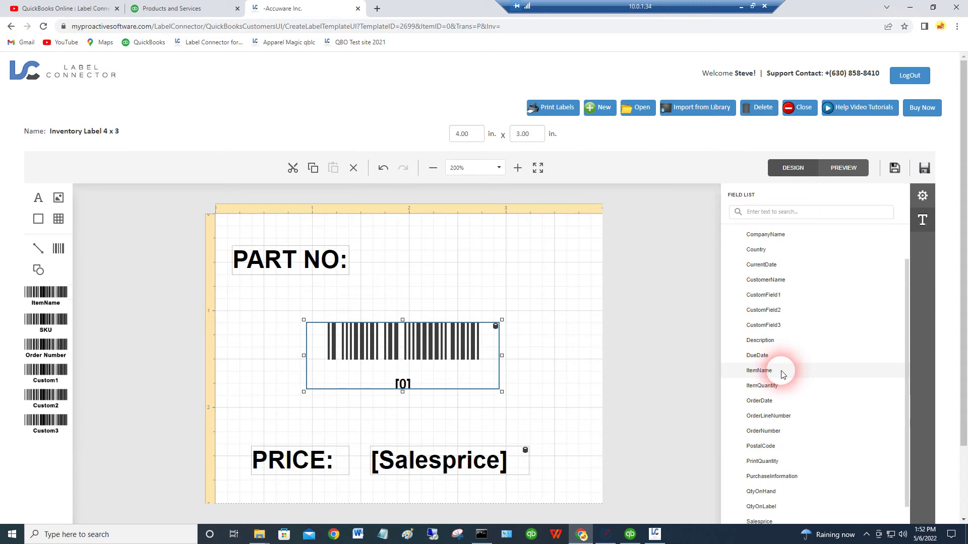
drag(782, 375, 386, 247)
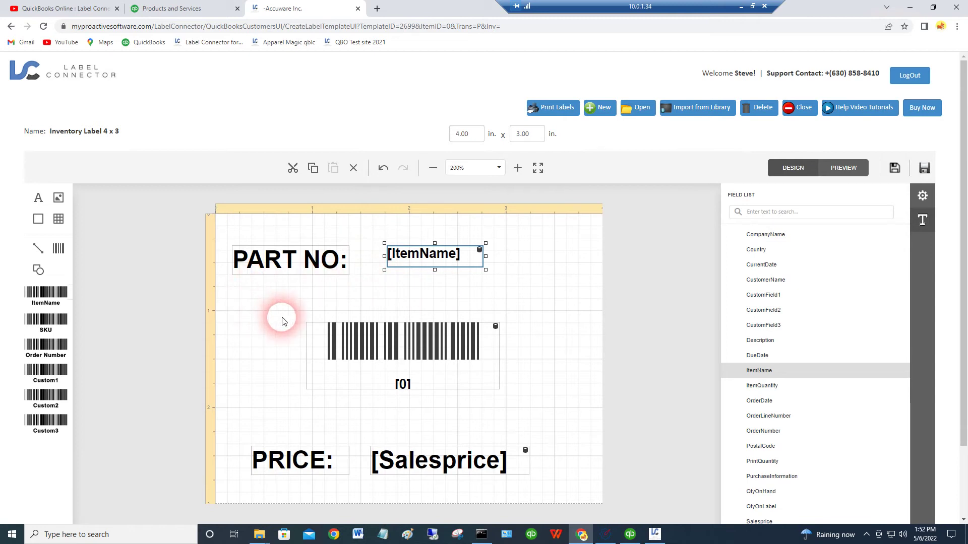
click(275, 271)
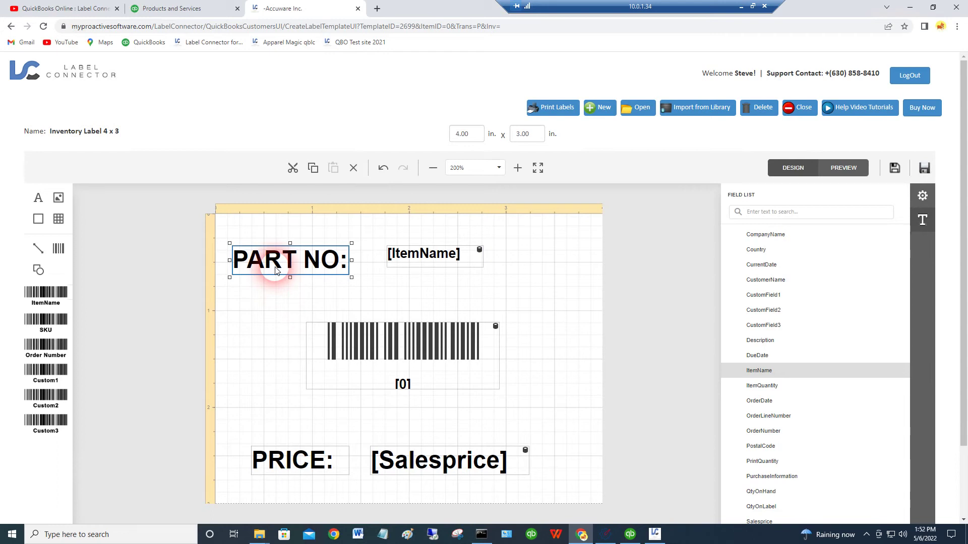
Replace PART NO: with a new 'Part No:' label, narrowed to fit, beside [ItemName]
click(293, 169)
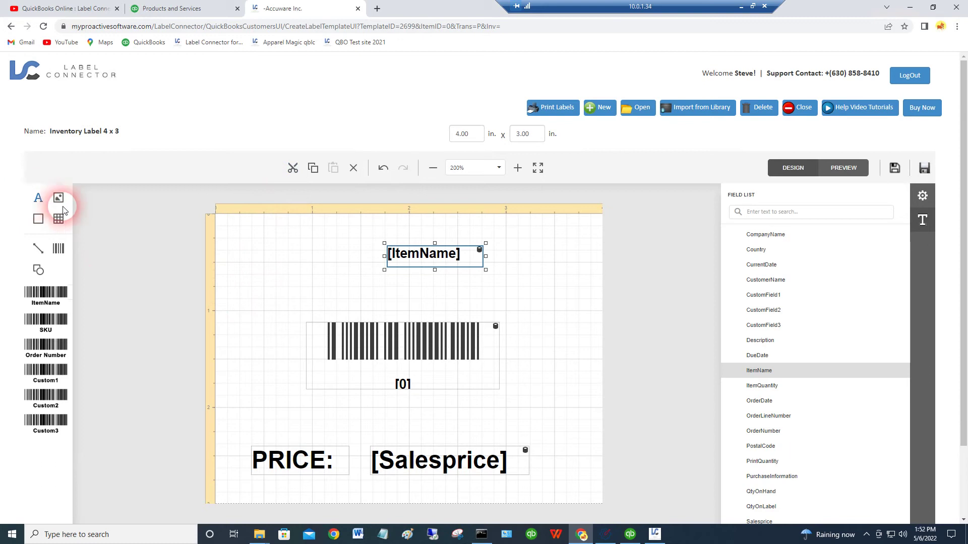
drag(63, 210, 268, 246)
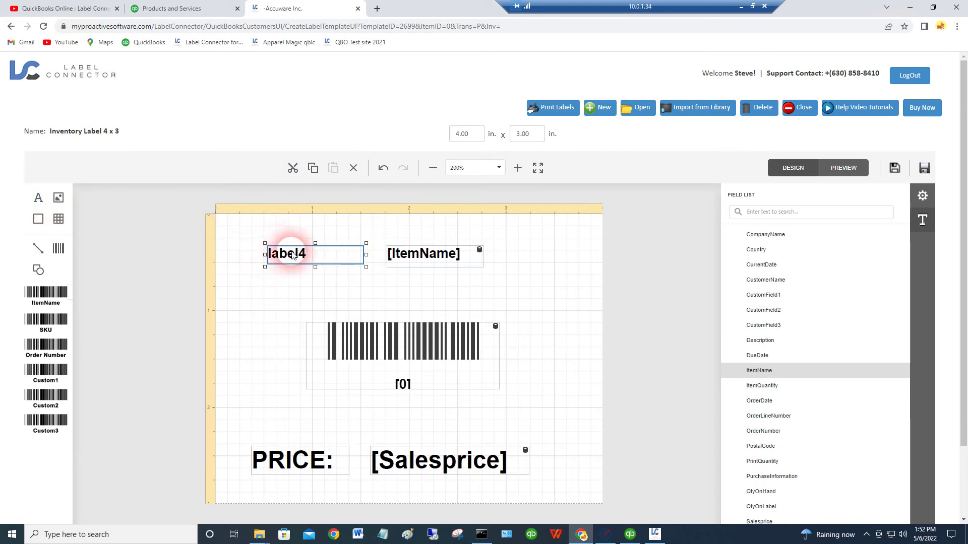
double_click(296, 256)
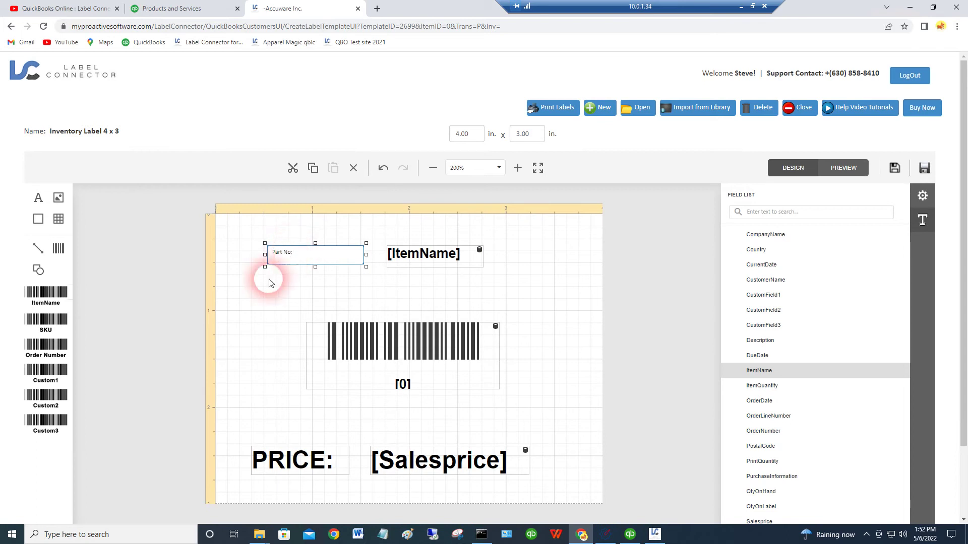
click(259, 291)
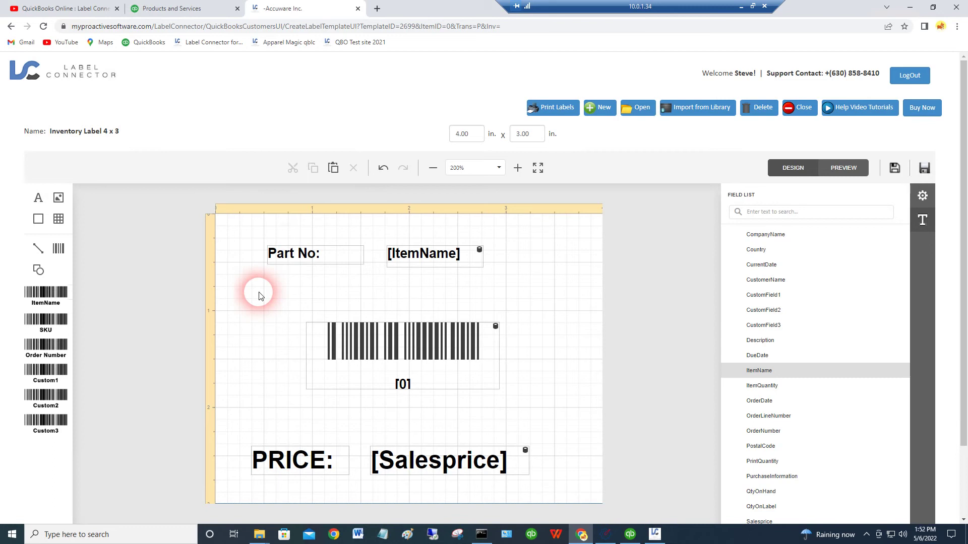
click(312, 253)
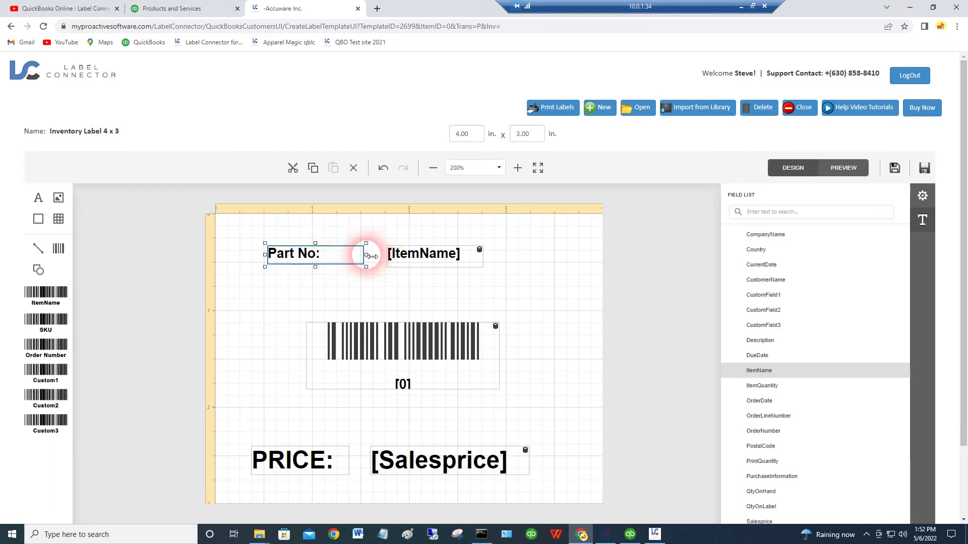
drag(372, 257, 332, 259)
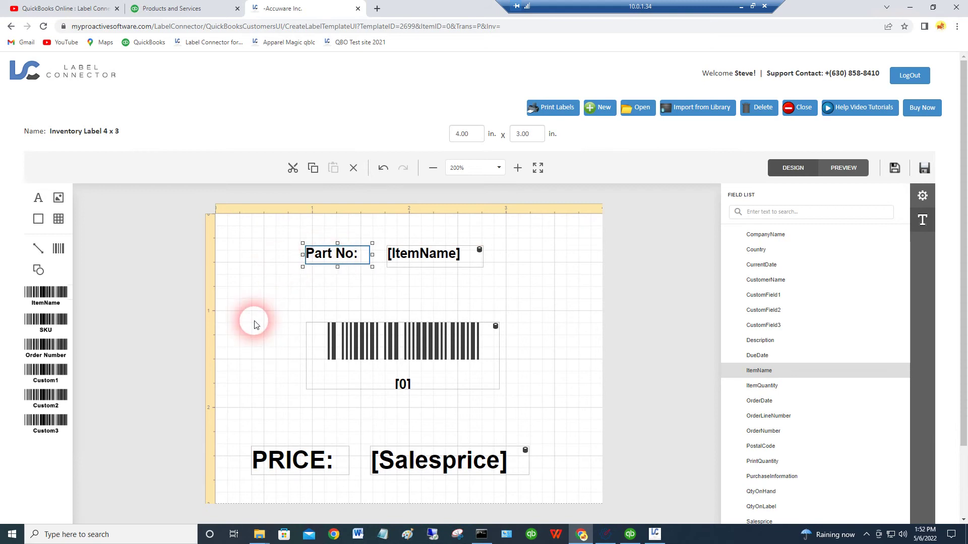
scroll(572, 384, down, 1)
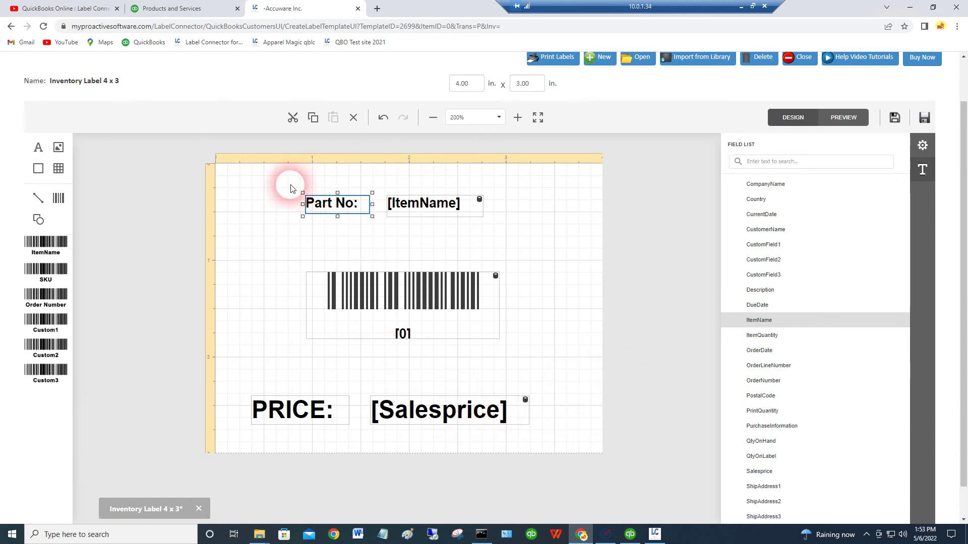
Cut the oversized [Salesprice] field and place a fresh Salesprice field right of PRICE:
click(444, 412)
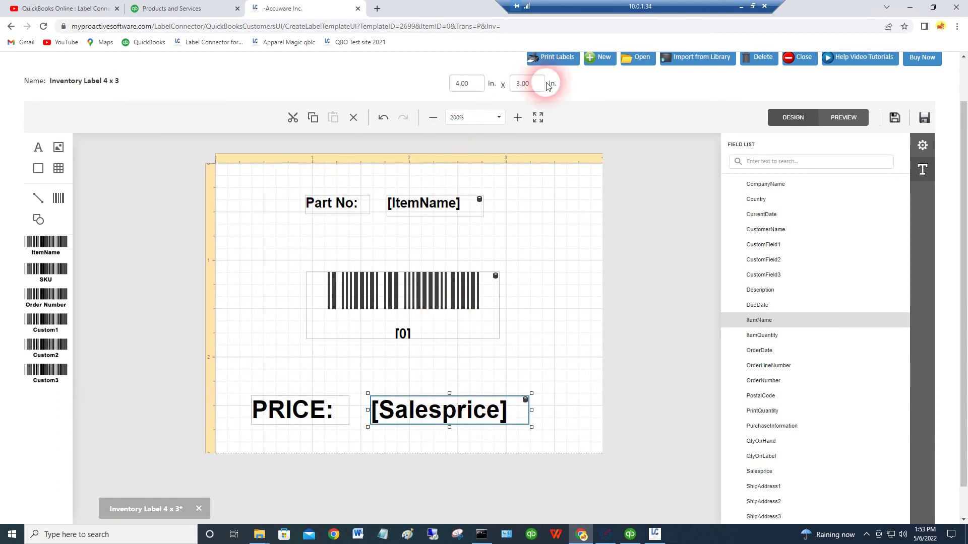
click(295, 120)
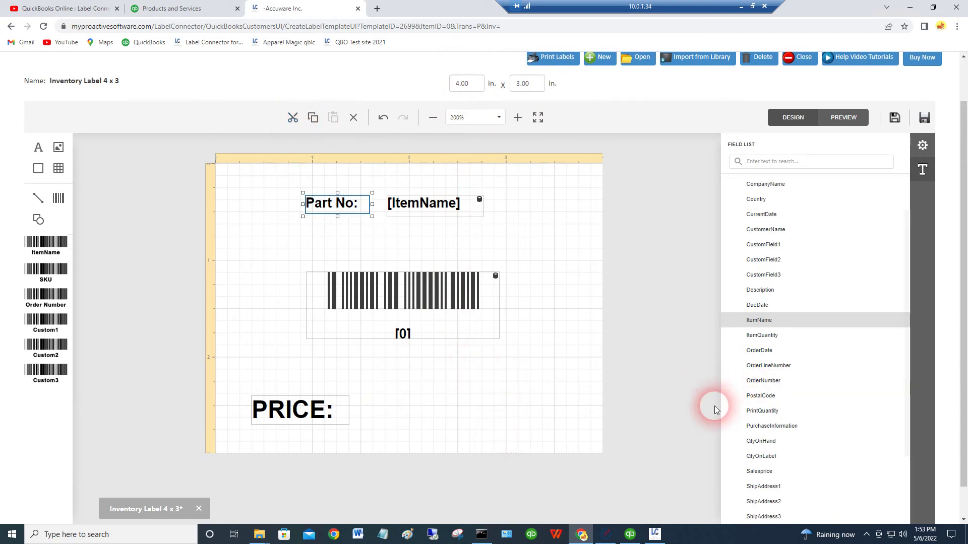
scroll(692, 411, down, 1)
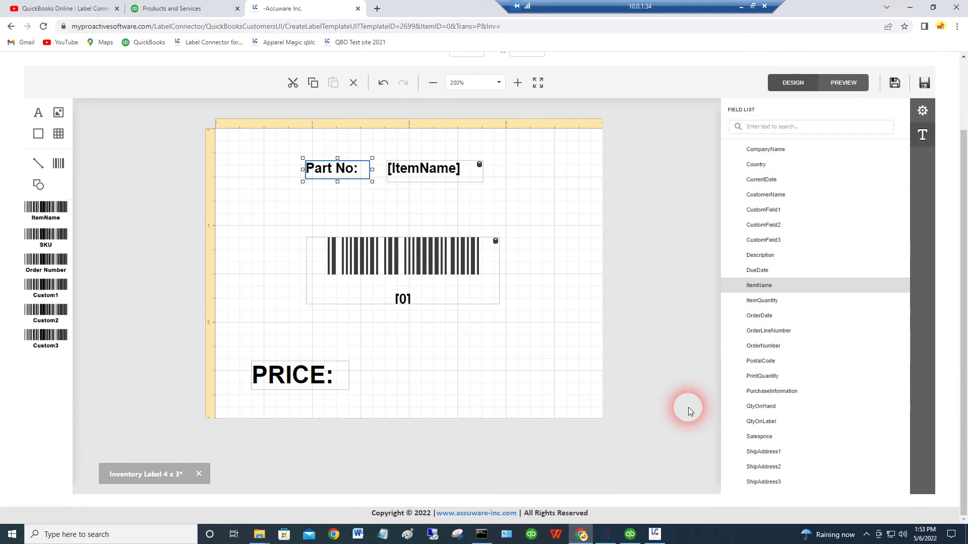
scroll(688, 408, up, 3)
scroll(688, 407, down, 3)
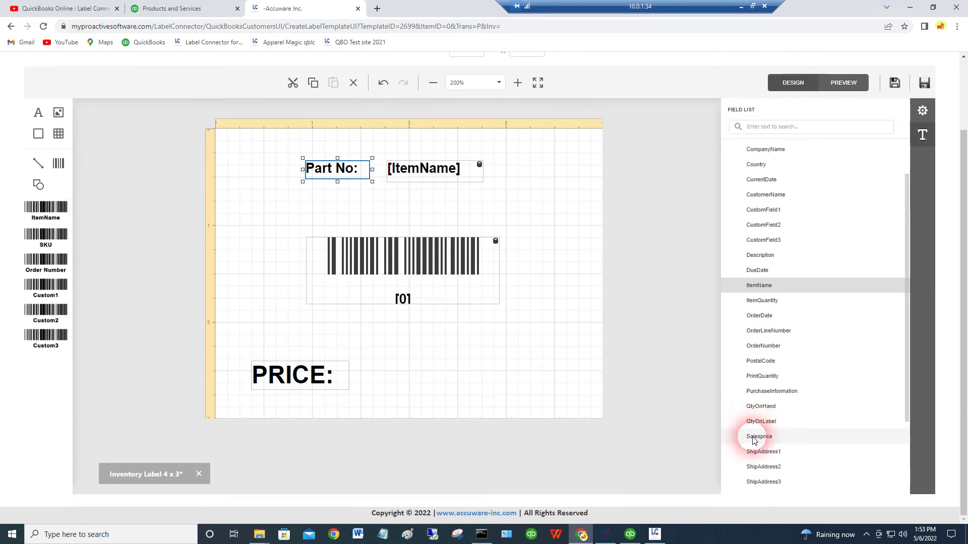
drag(753, 437, 380, 368)
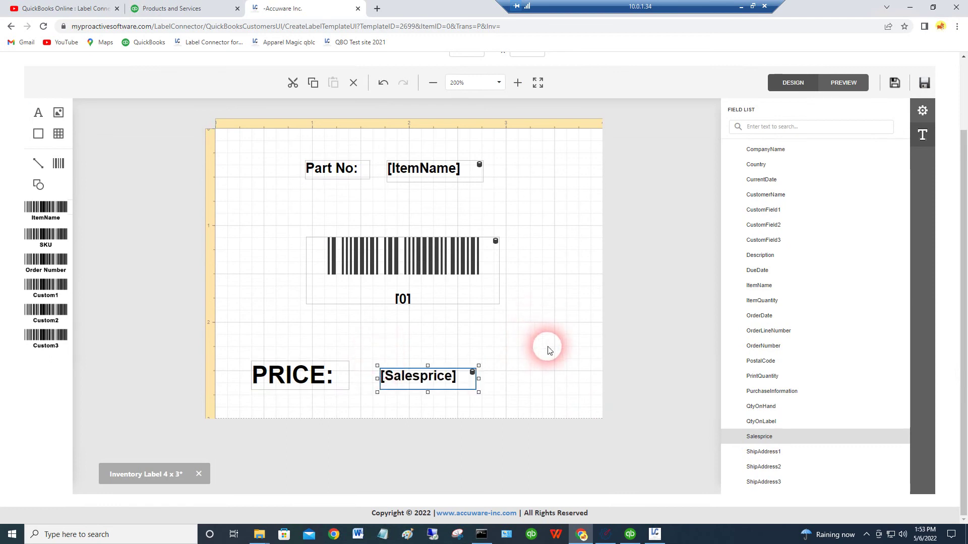
click(296, 384)
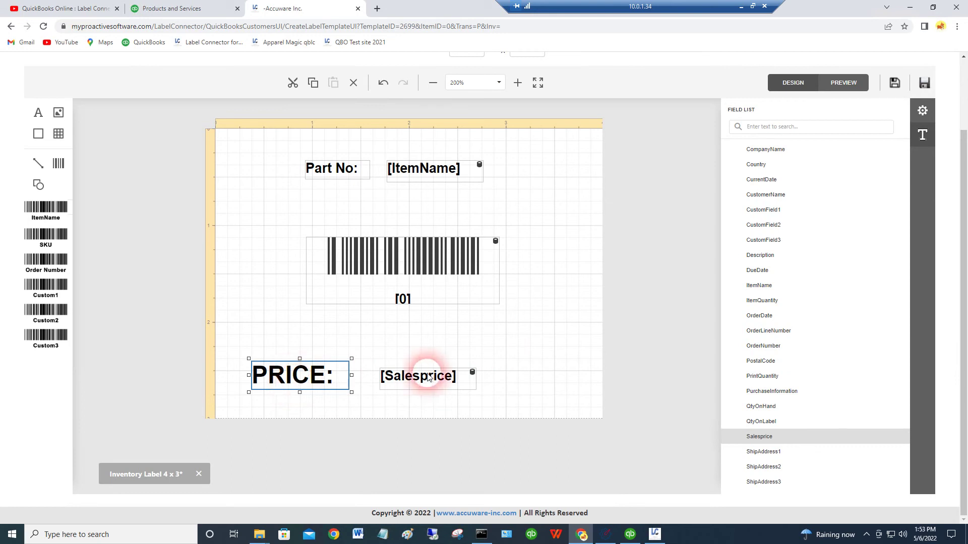
click(406, 377)
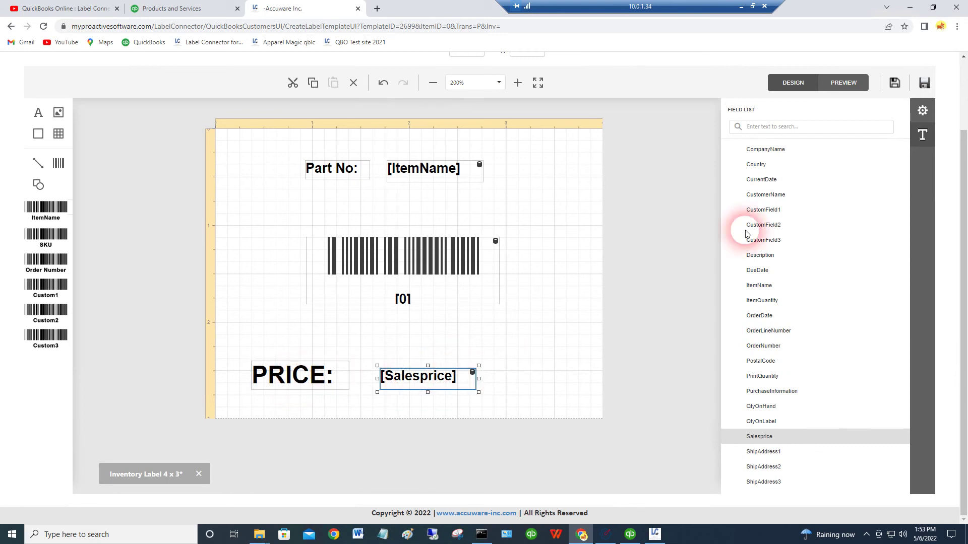
click(922, 110)
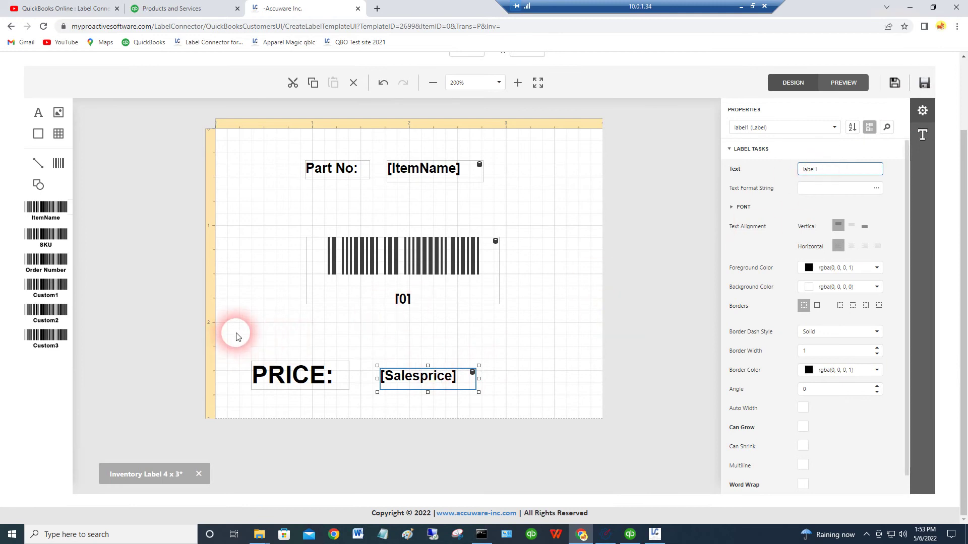
Move the PRICE: caption and [Salesprice] field together slightly up and right
drag(236, 332, 546, 403)
drag(440, 377, 452, 378)
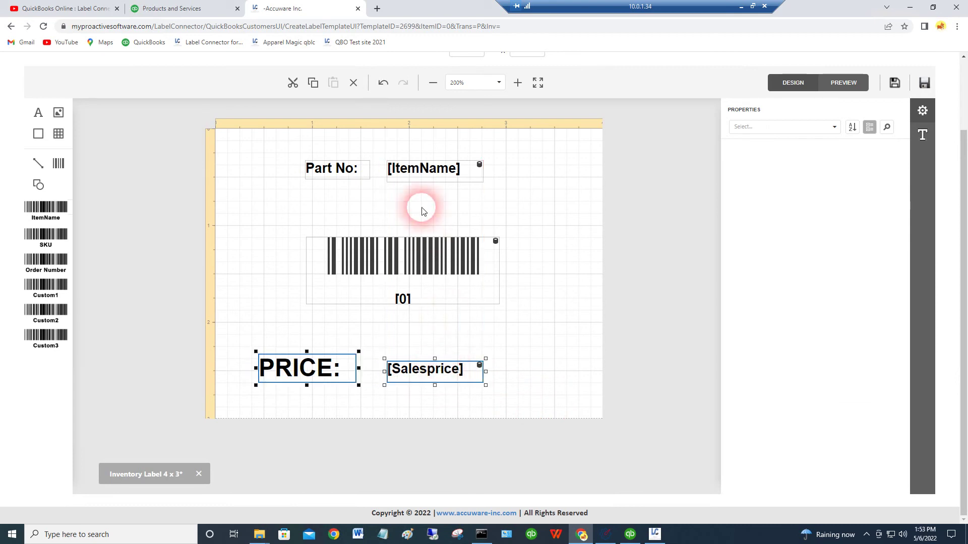
click(409, 280)
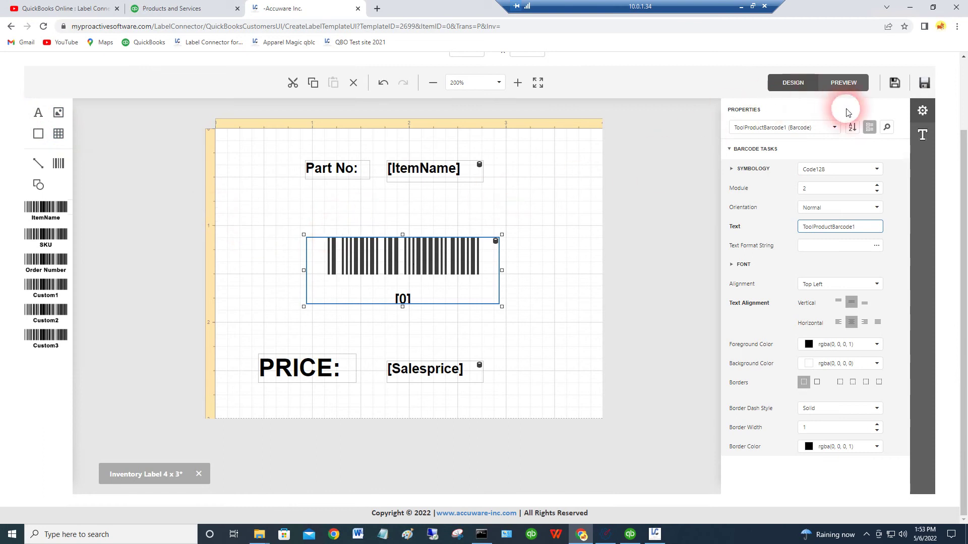
Save the template under its existing name, Inventory Label 4 x 3
click(895, 83)
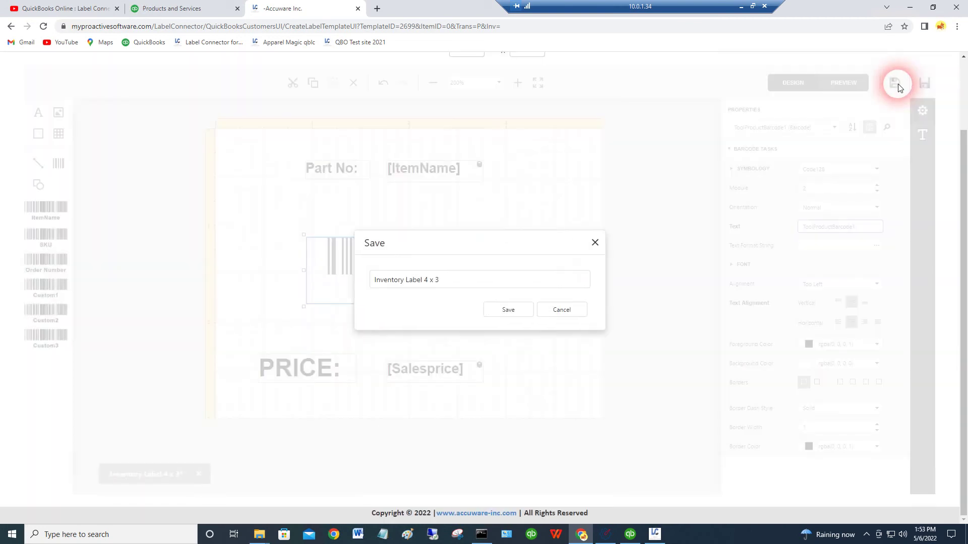
click(514, 313)
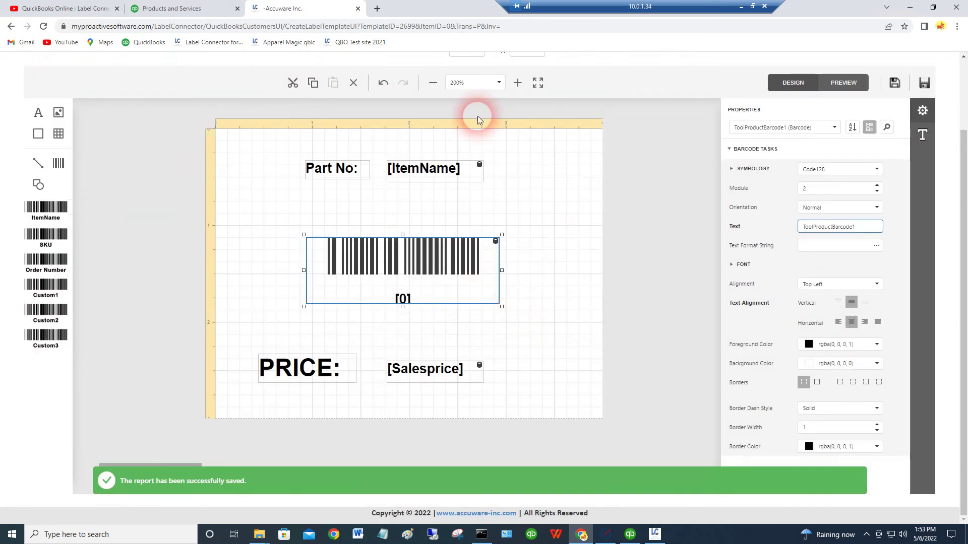
scroll(779, 179, up, 2)
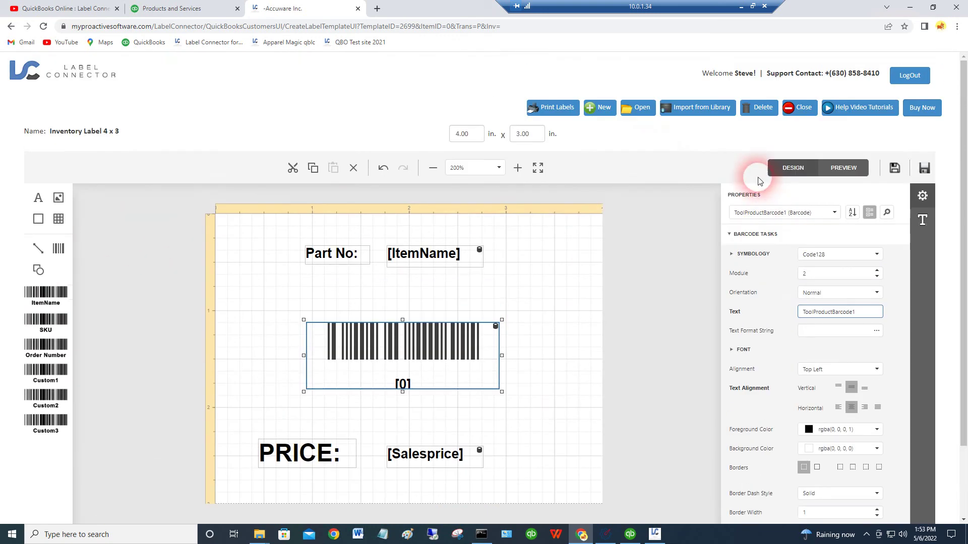
click(551, 110)
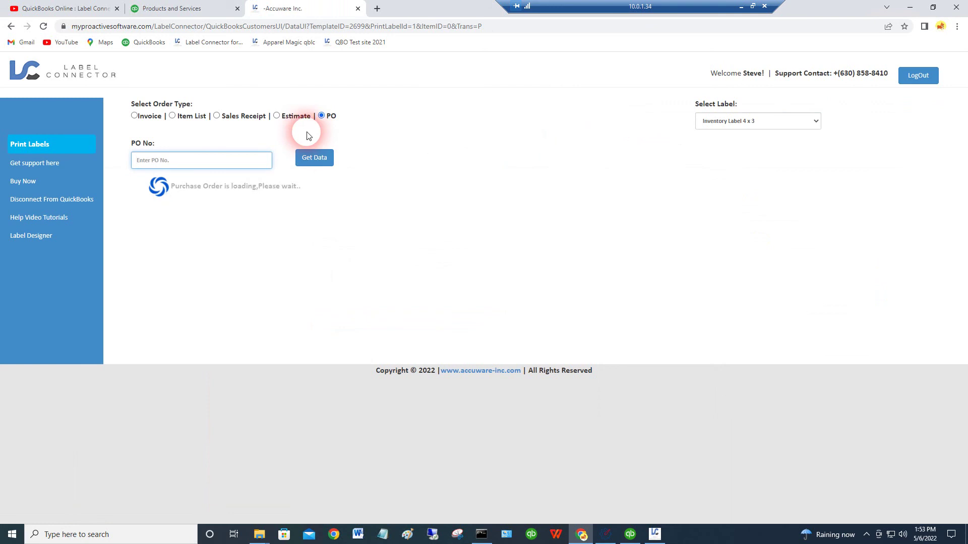
Load all items from the Item List and print one label each with the redesigned template
click(329, 118)
click(180, 115)
click(353, 164)
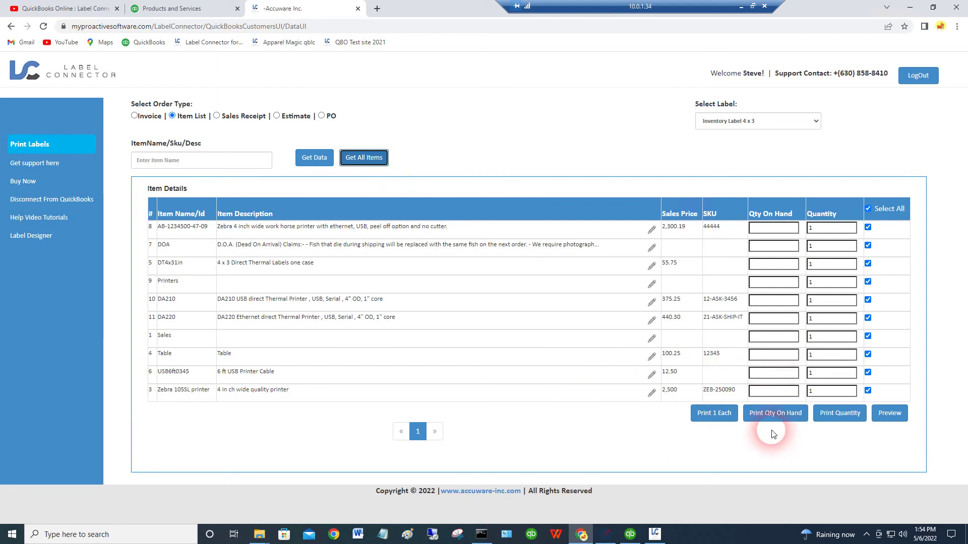
click(713, 414)
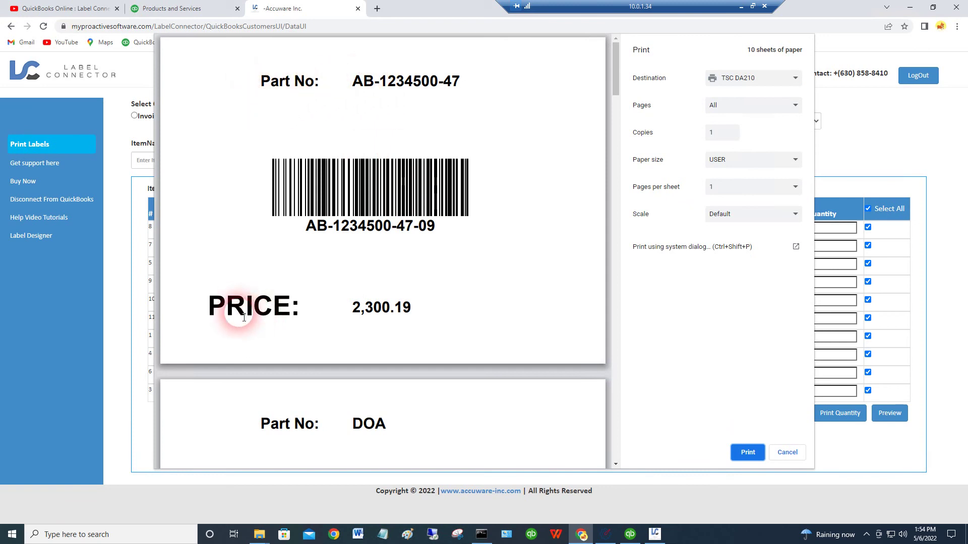
Scroll through the ten preview sheets, checking AB-1234500-47 at 2,300.19 and the DOA label at 0
scroll(510, 337, down, 1)
scroll(510, 337, down, 5)
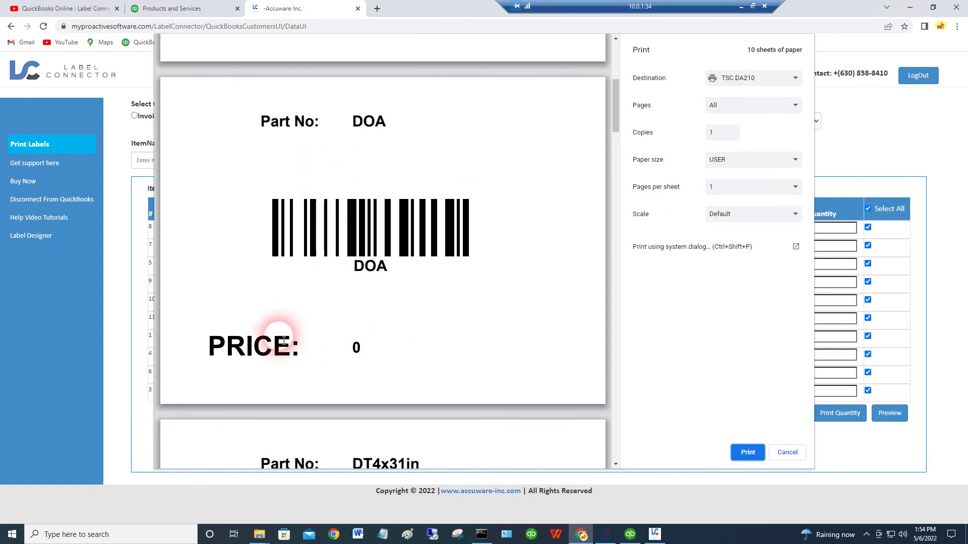
scroll(481, 348, up, 4)
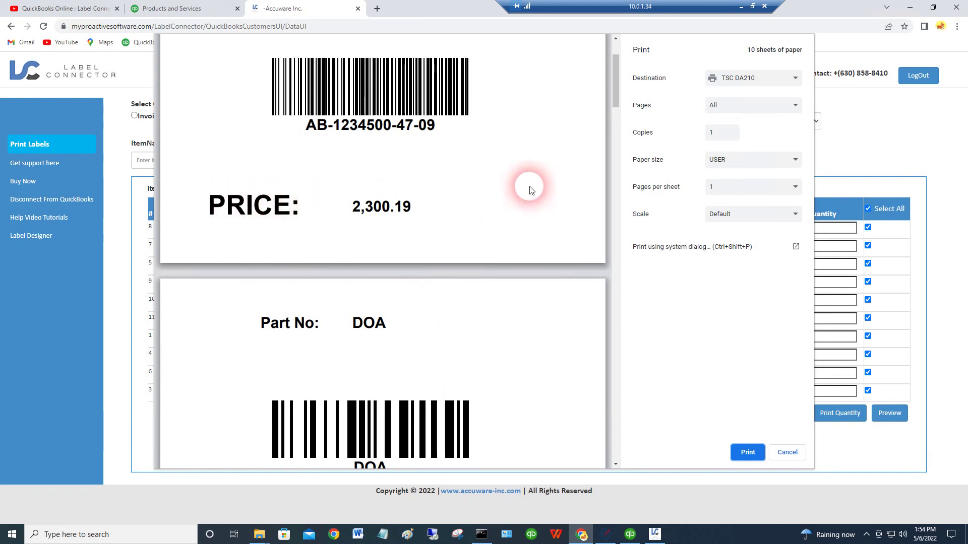
scroll(520, 195, up, 2)
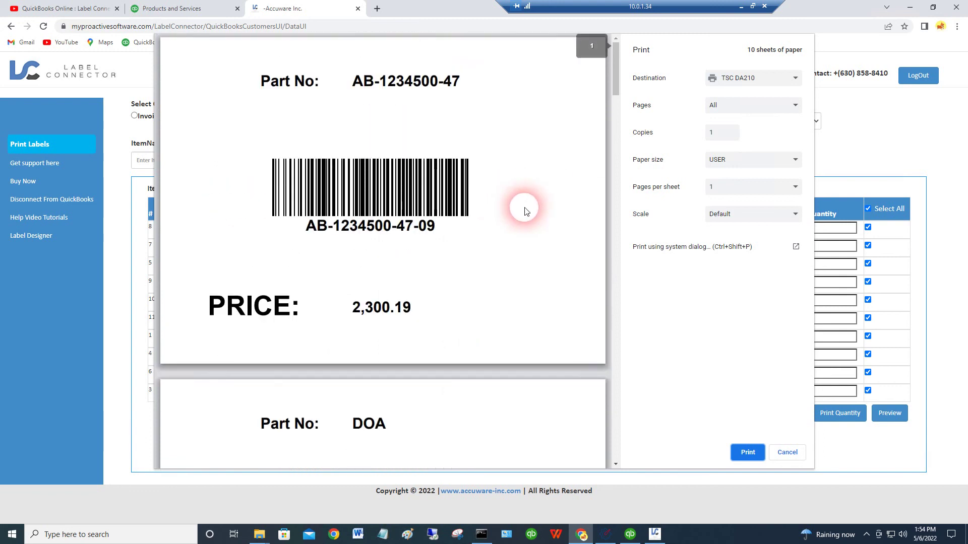
Cancel the current preview and start a new one-label-per-item print job for the TSC DA210
click(787, 452)
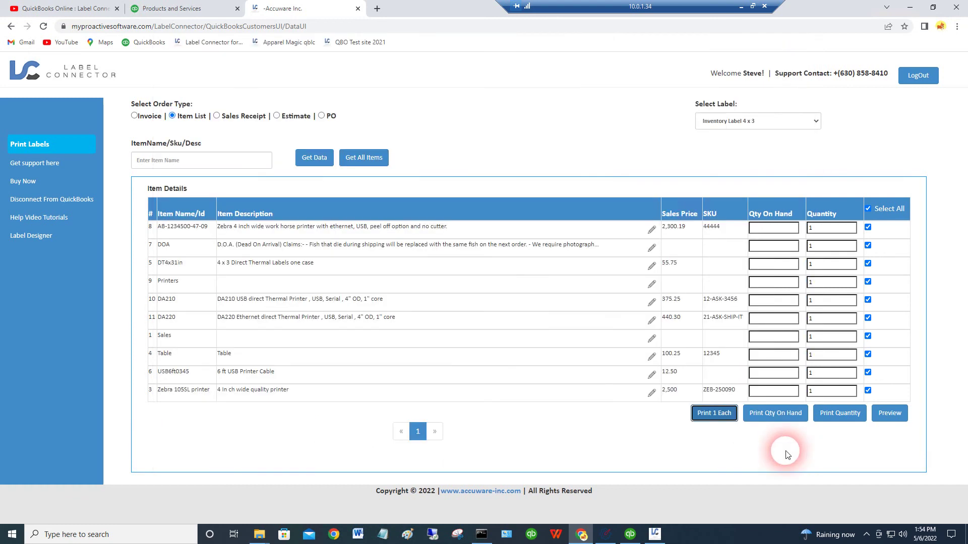
click(725, 418)
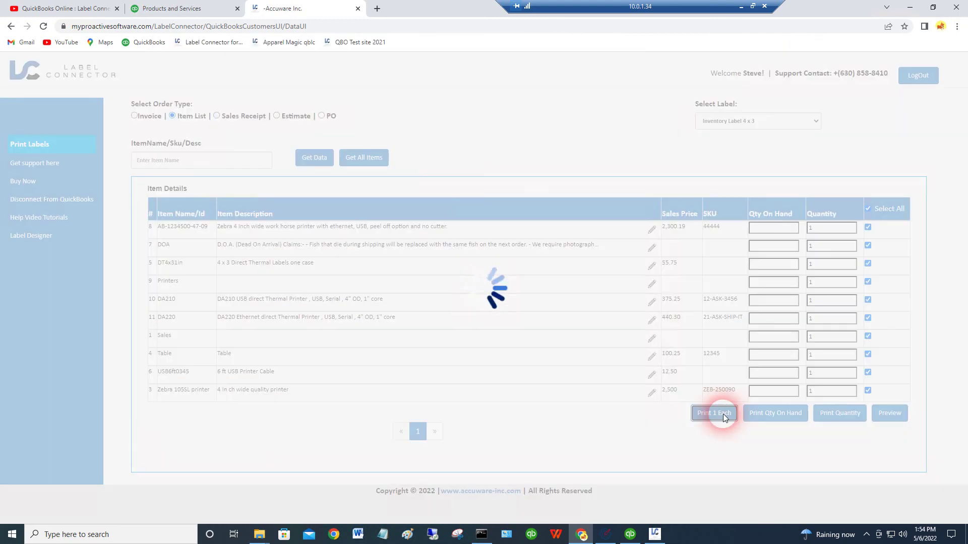